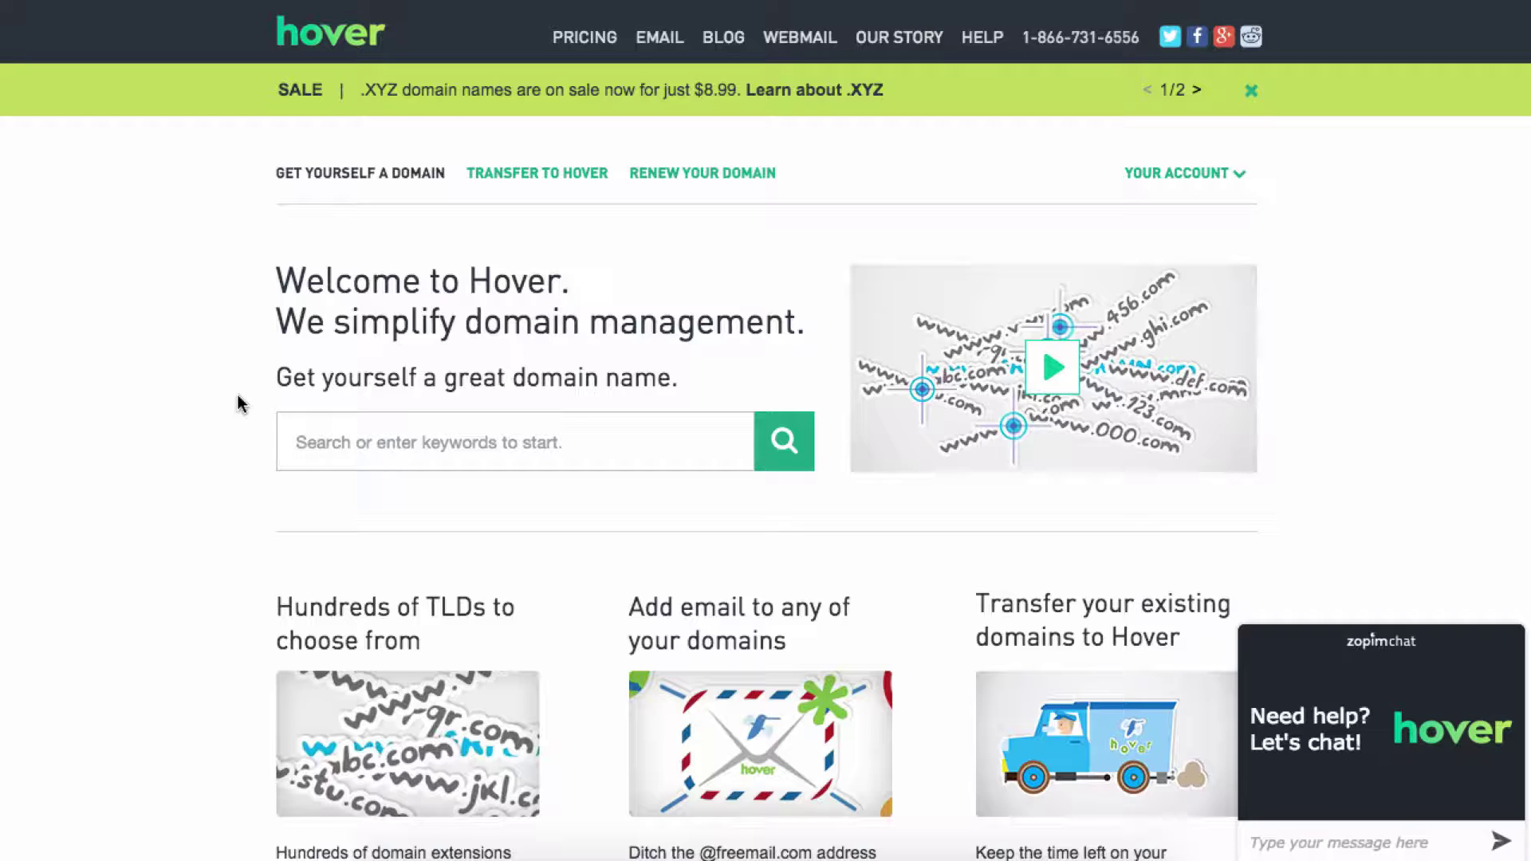
# Search Hover for myawesomesite.com, which comes back unavailable with alternatives listed.
pyautogui.click(370, 455)
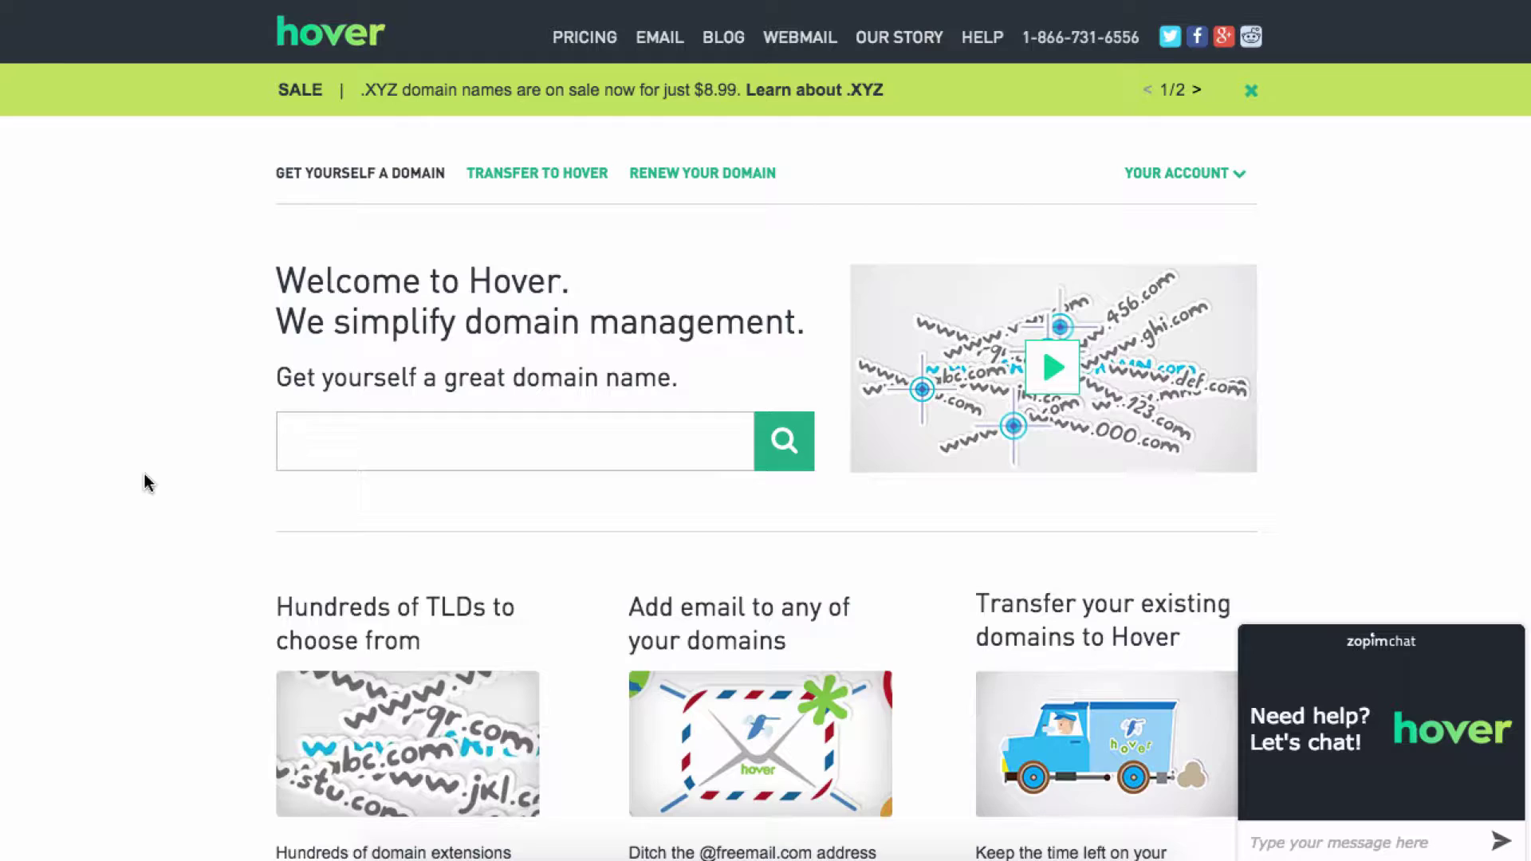
pyautogui.write('myawesomesit')
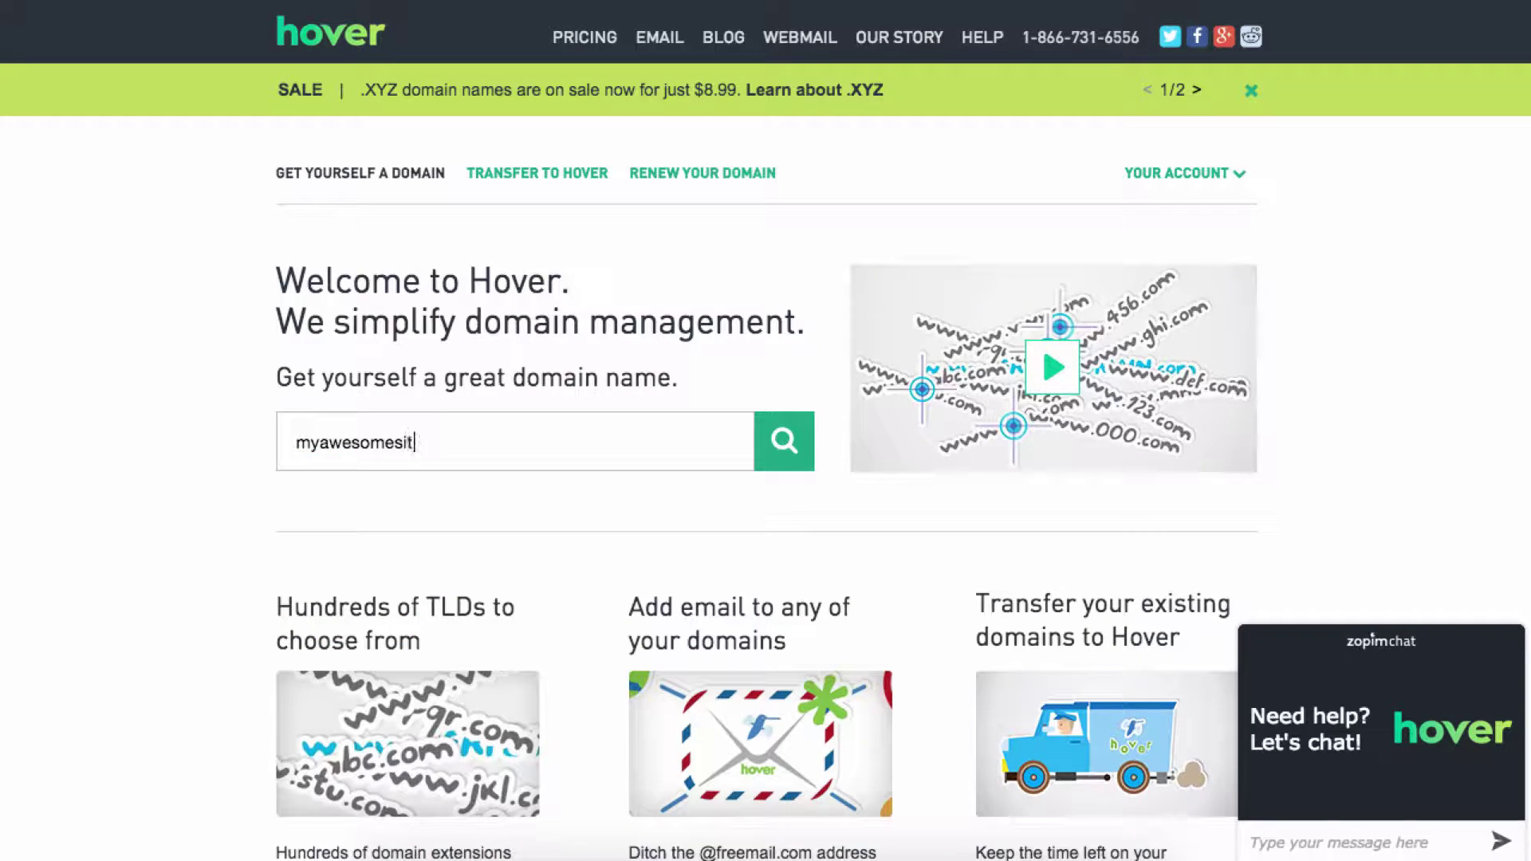
pyautogui.write('e.com')
pyautogui.press('Return')
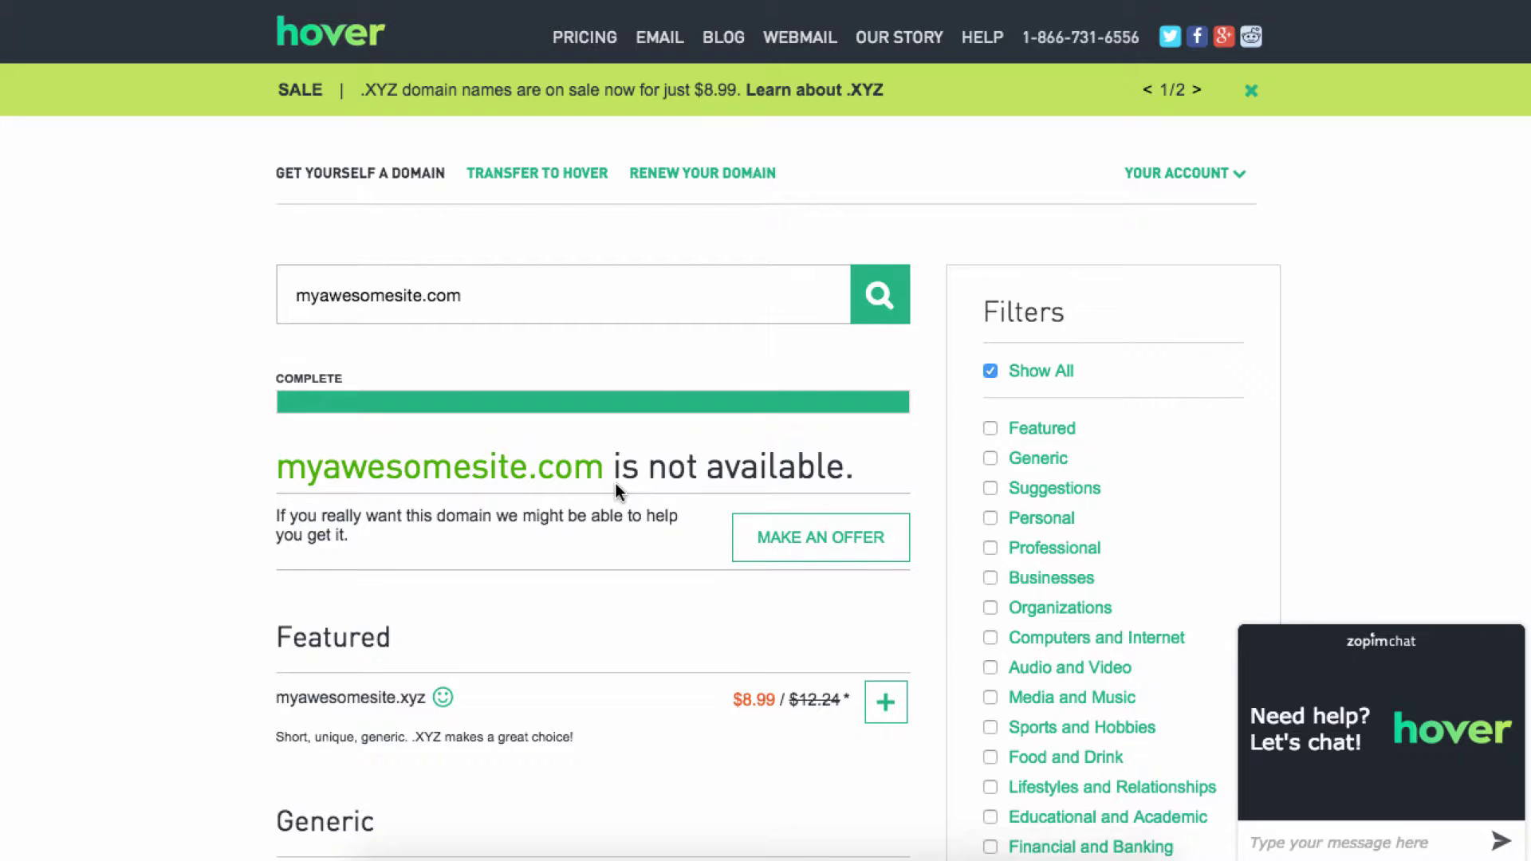
pyautogui.scroll(-2, 209, 488)
pyautogui.scroll(-2, 208, 492)
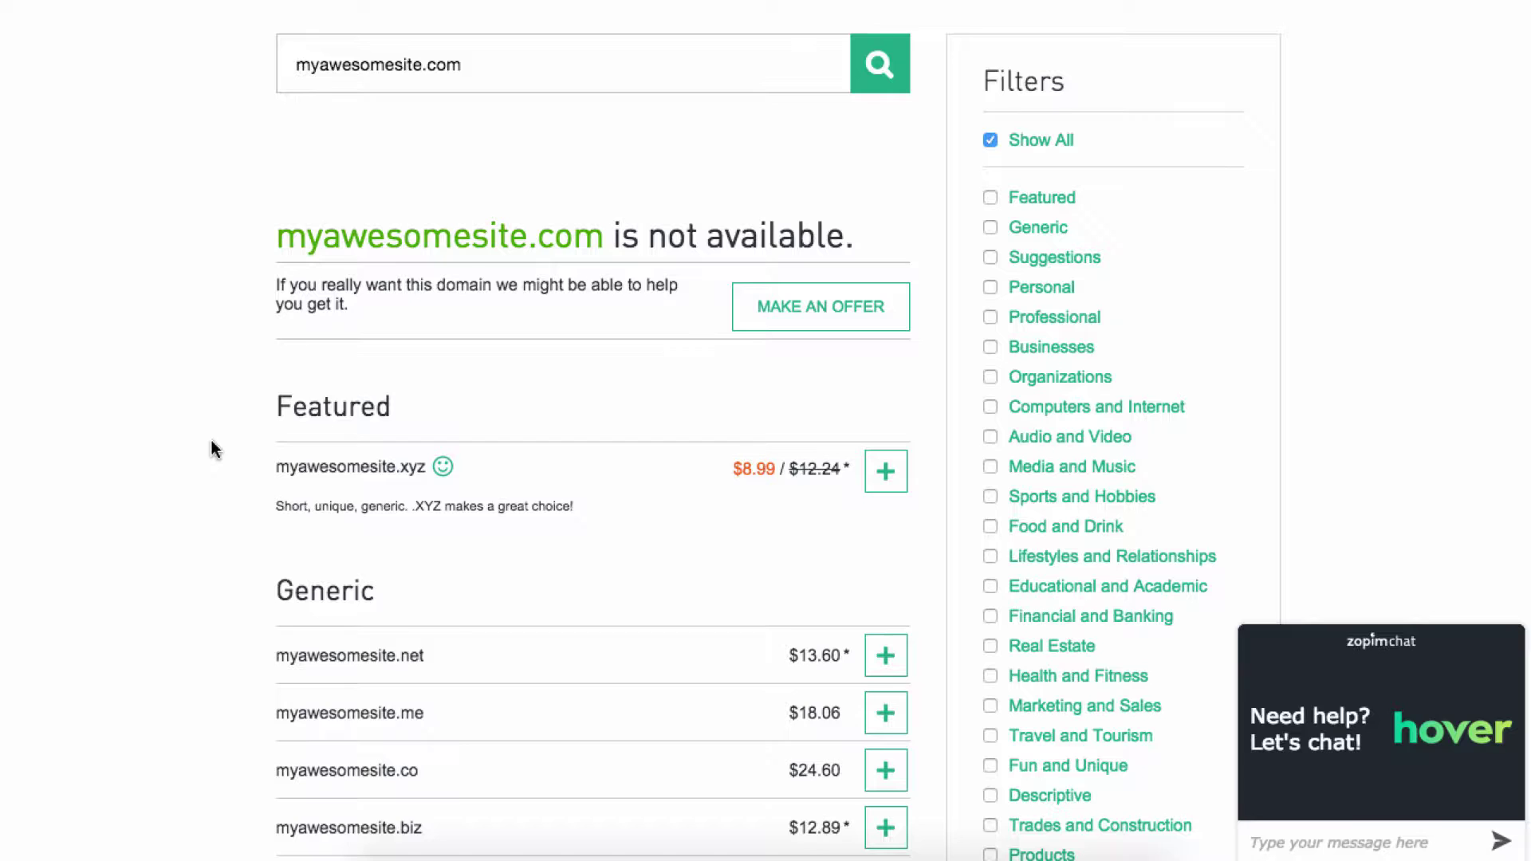
pyautogui.scroll(-3, 214, 449)
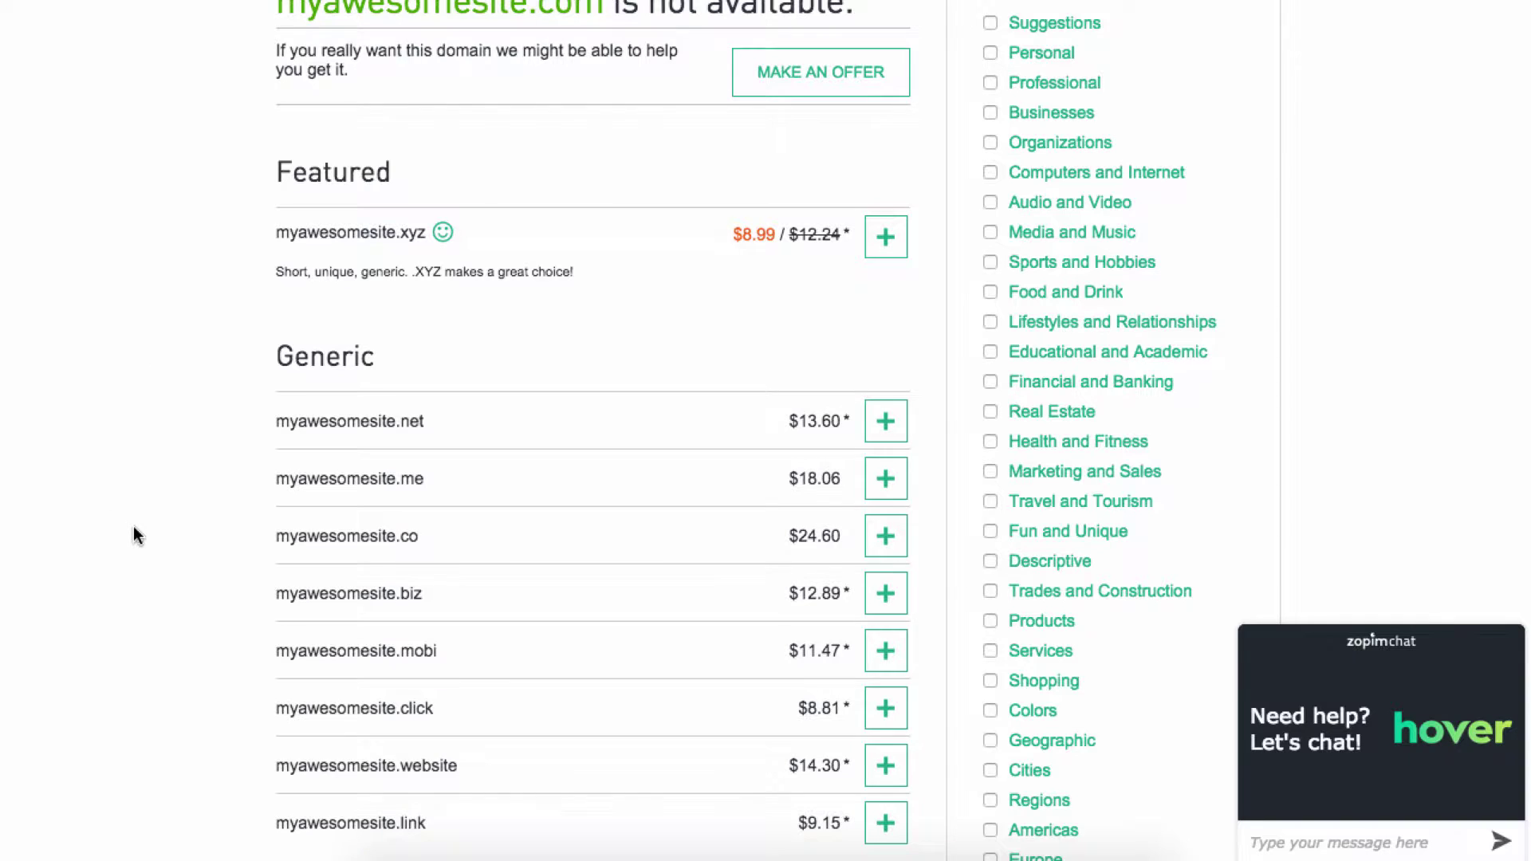
pyautogui.scroll(-3, 133, 524)
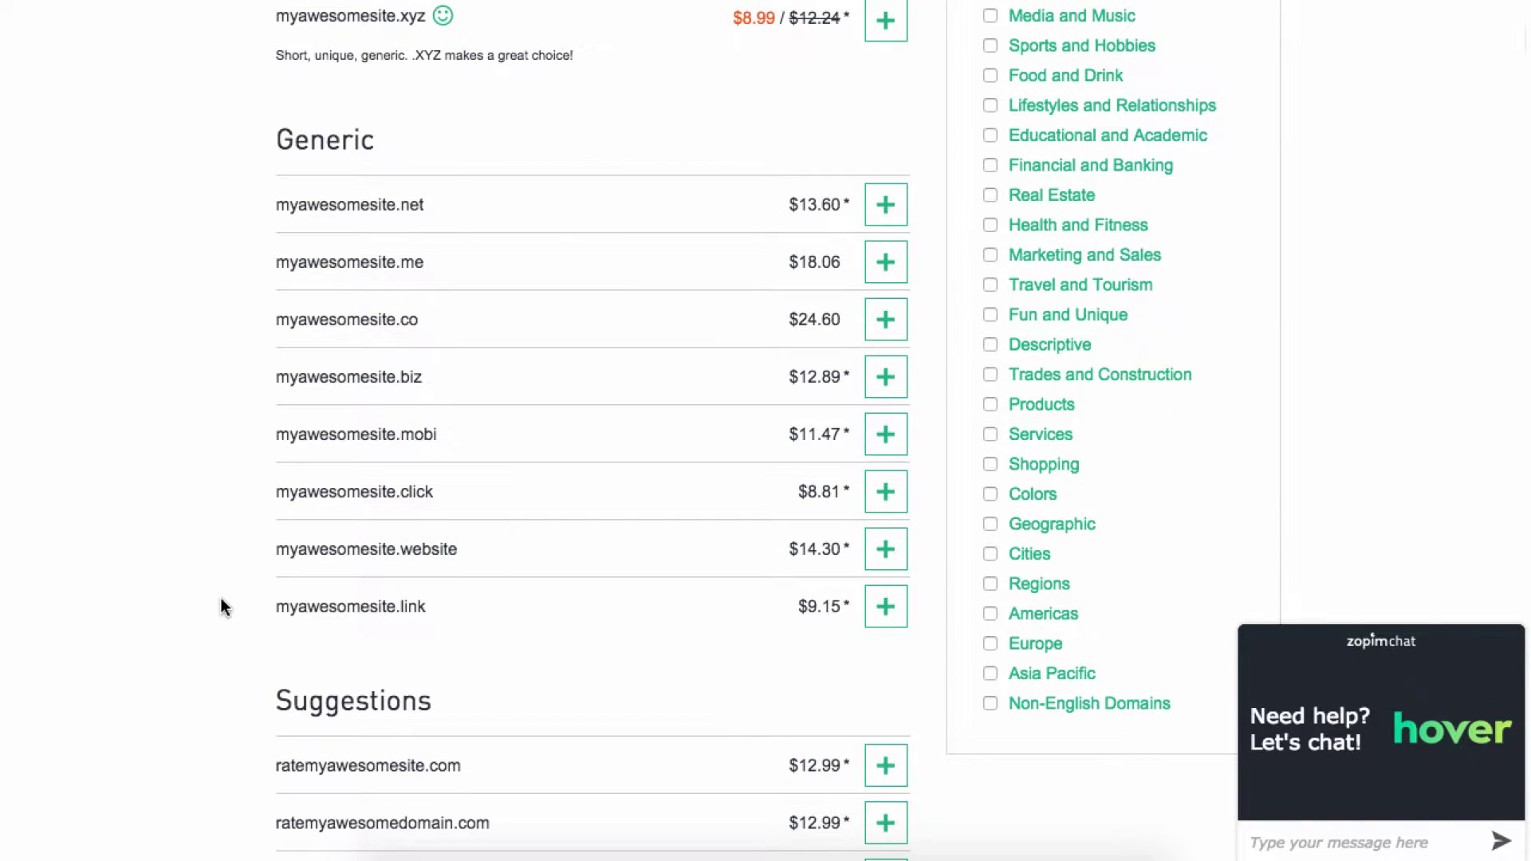
pyautogui.scroll(-4, 222, 606)
pyautogui.scroll(-10, 221, 604)
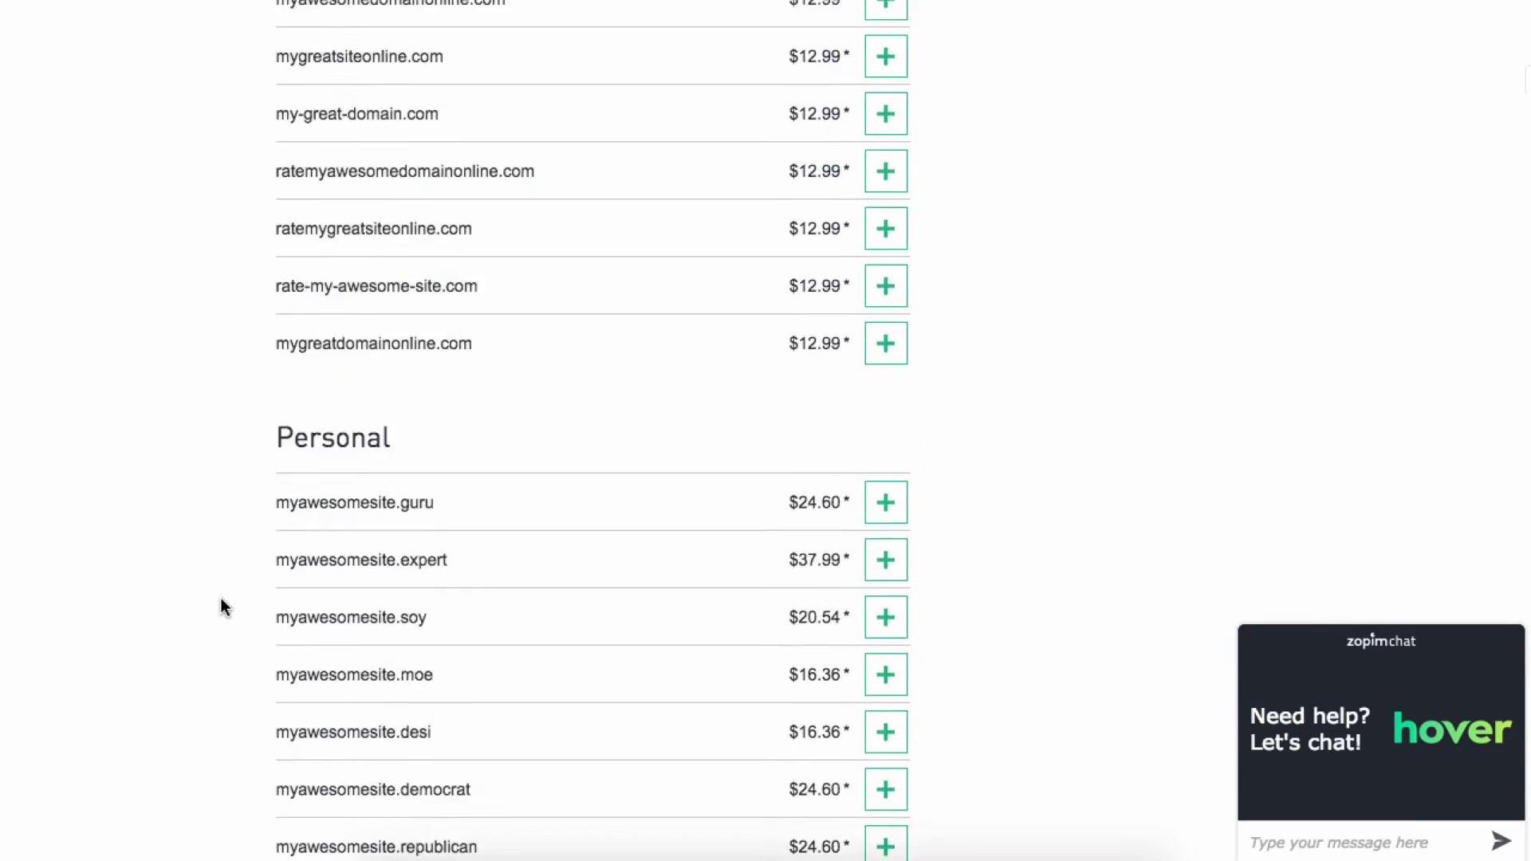
pyautogui.scroll(-2, 220, 606)
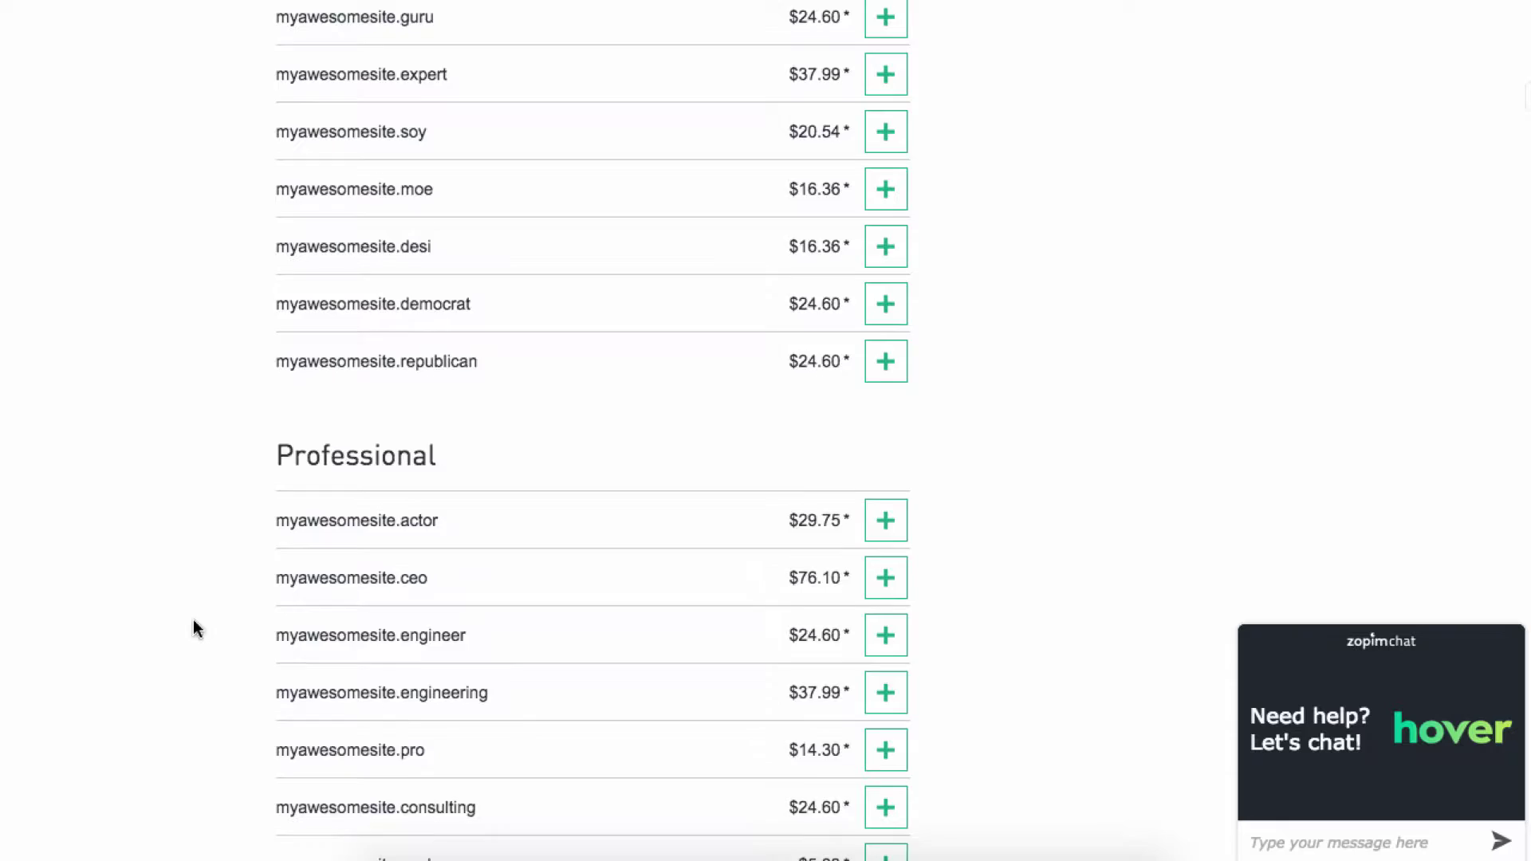
pyautogui.scroll(-6, 194, 625)
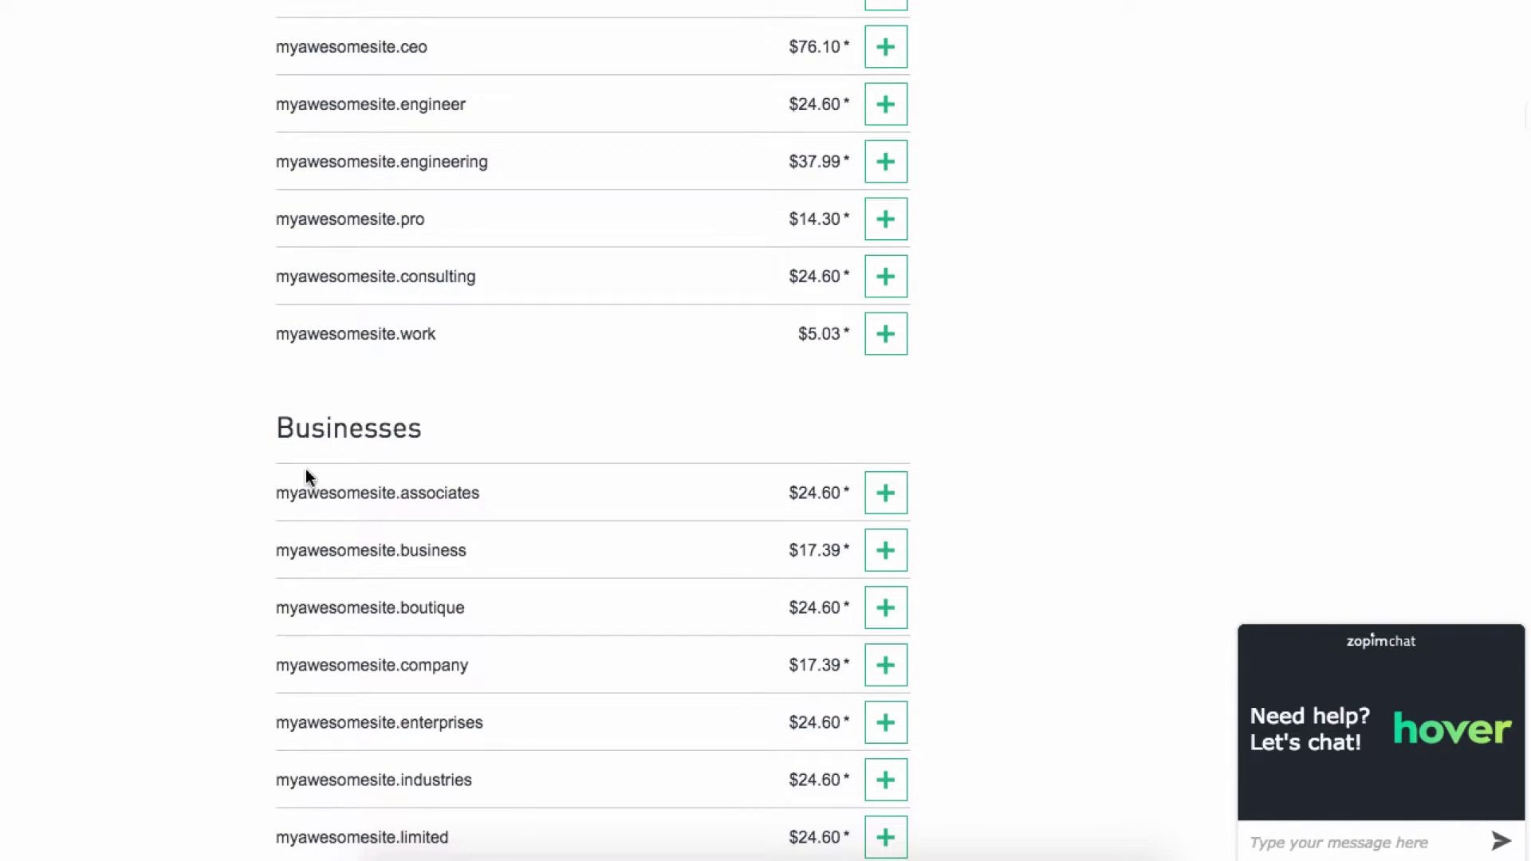
pyautogui.scroll(-4, 189, 650)
pyautogui.scroll(-10, 189, 648)
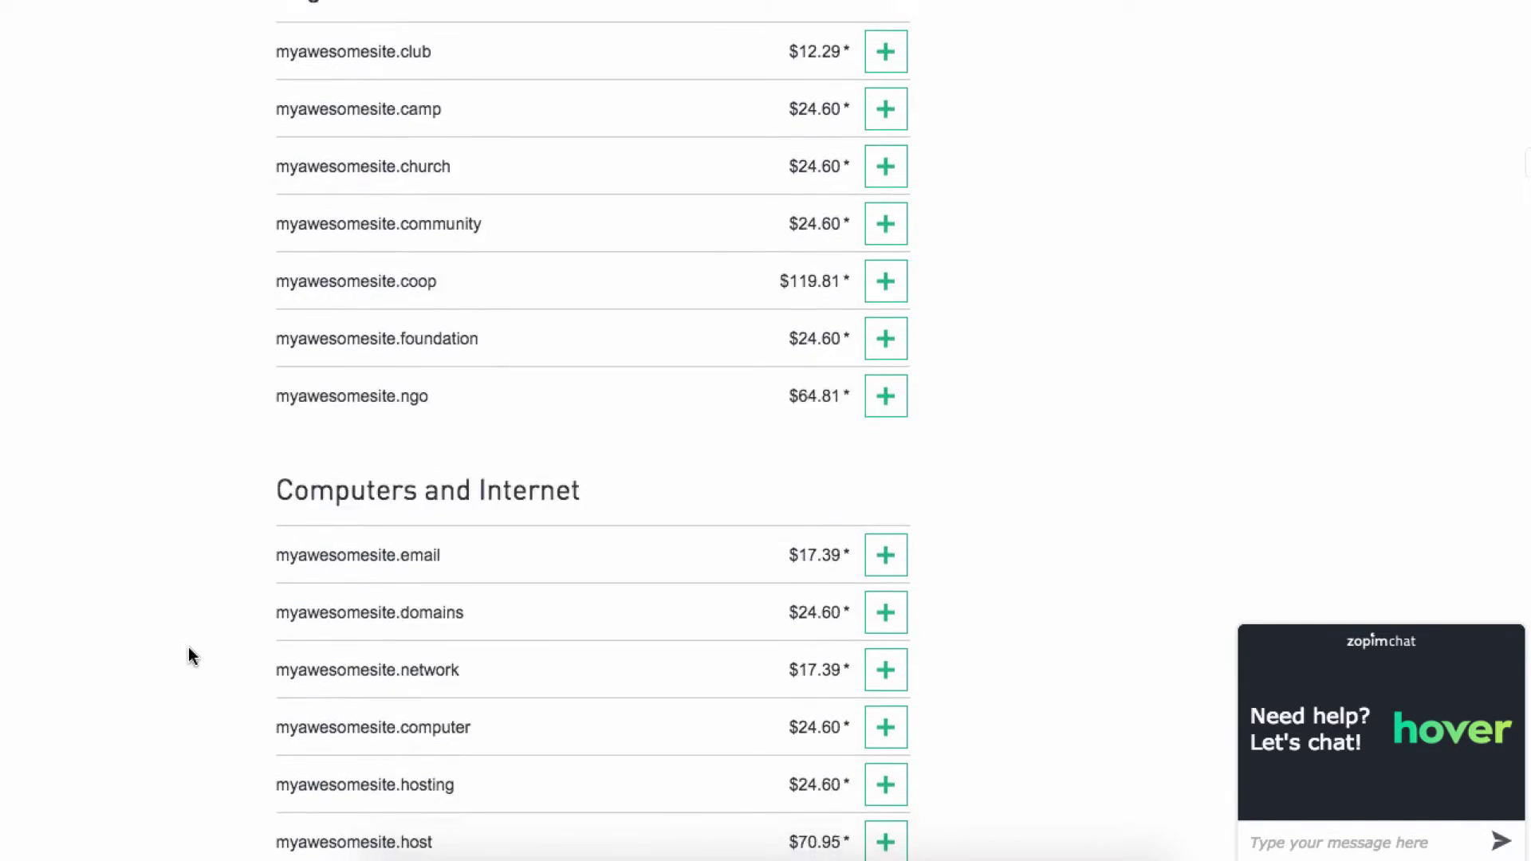
pyautogui.scroll(20, 189, 648)
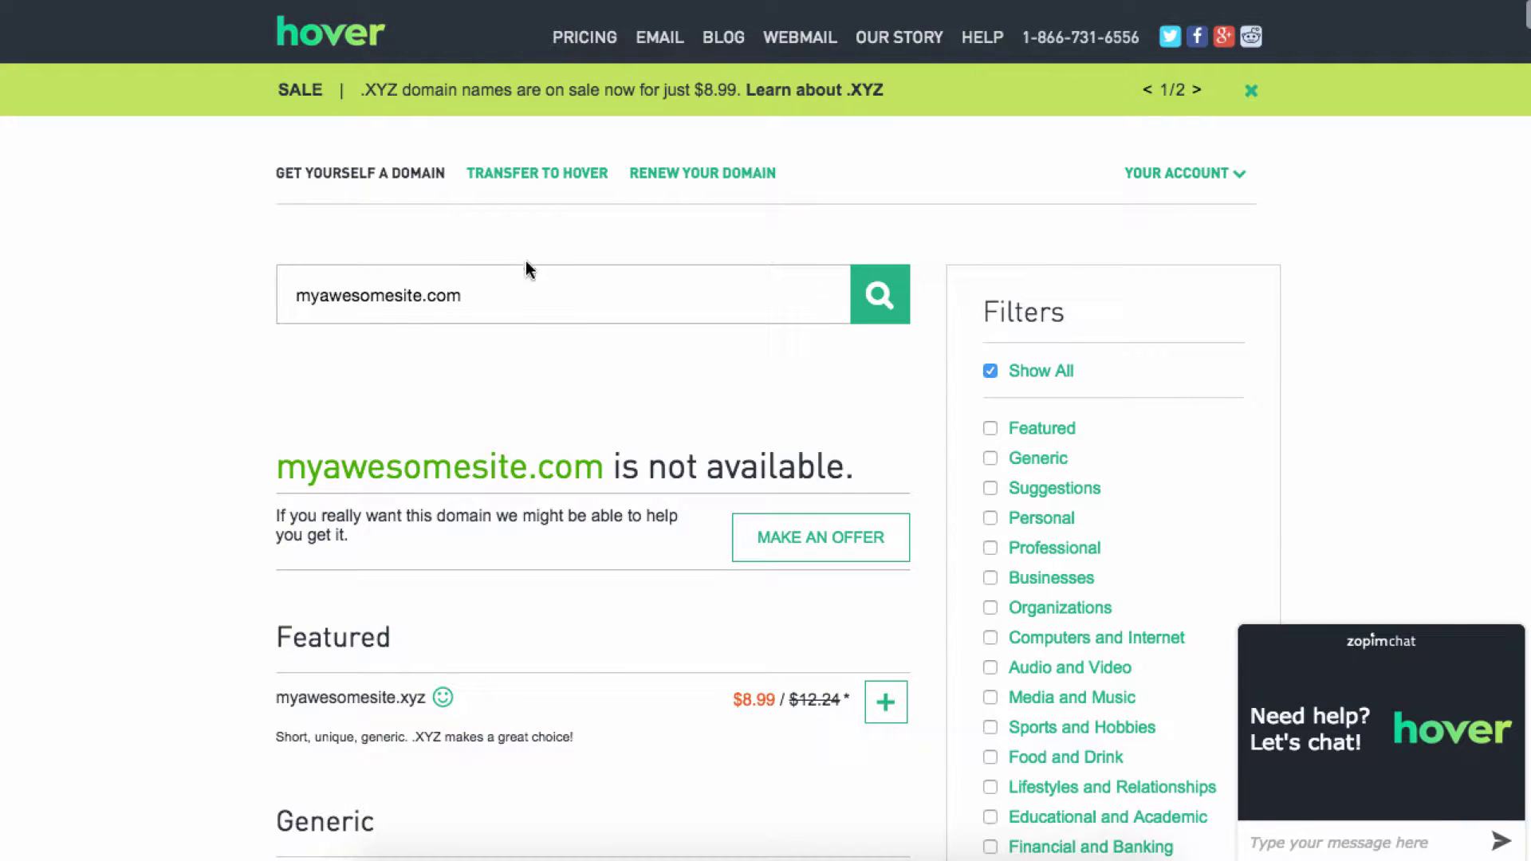
# Insert bcusa123 before .com and search for myawesomesitebcusa123.com instead.
pyautogui.click(547, 295)
pyautogui.click(423, 294)
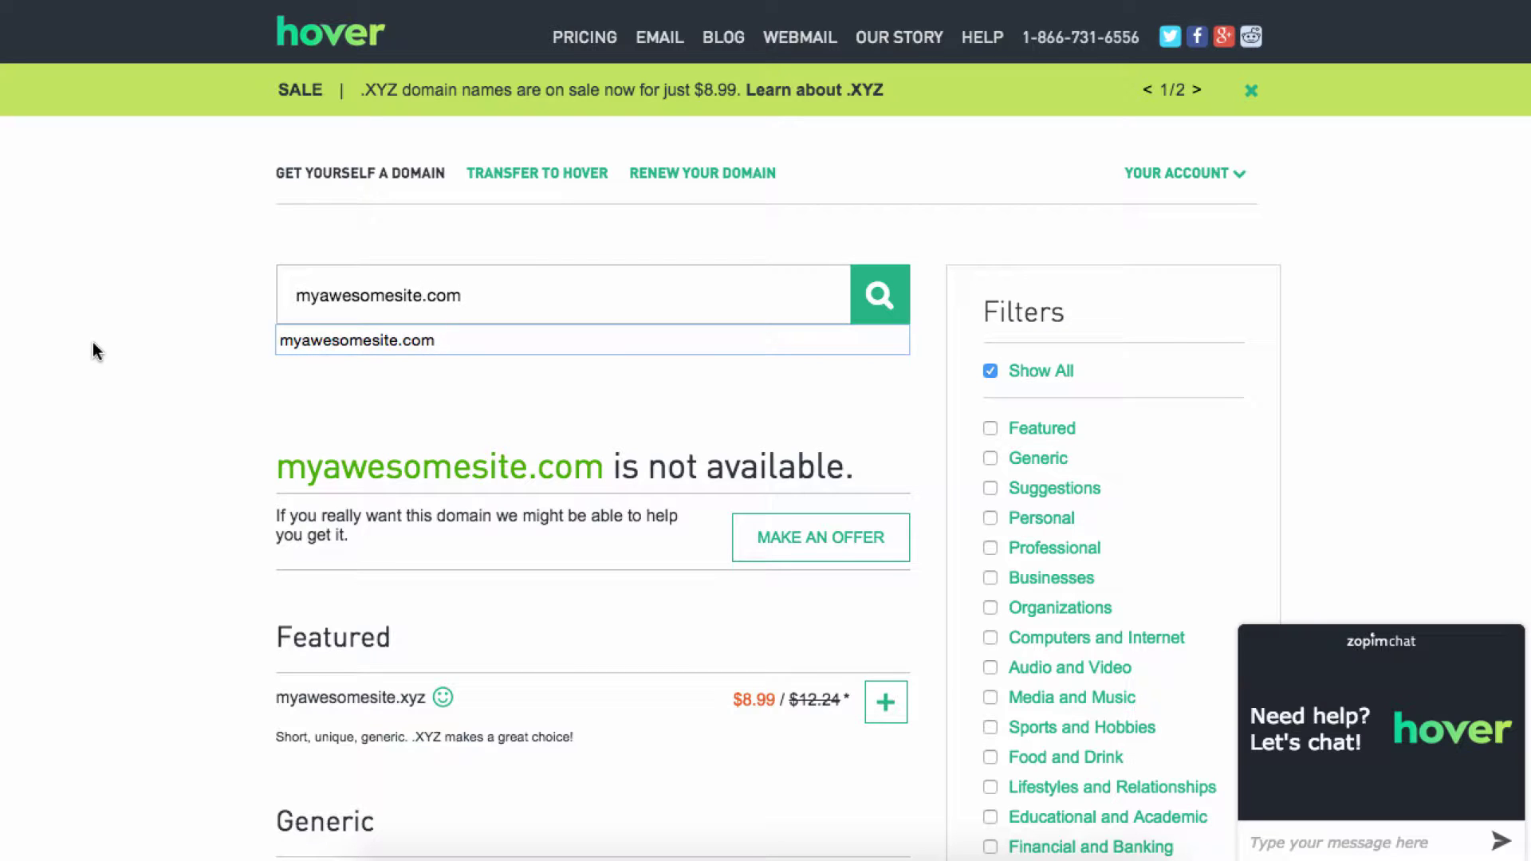
pyautogui.write('bc')
pyautogui.write('usa12')
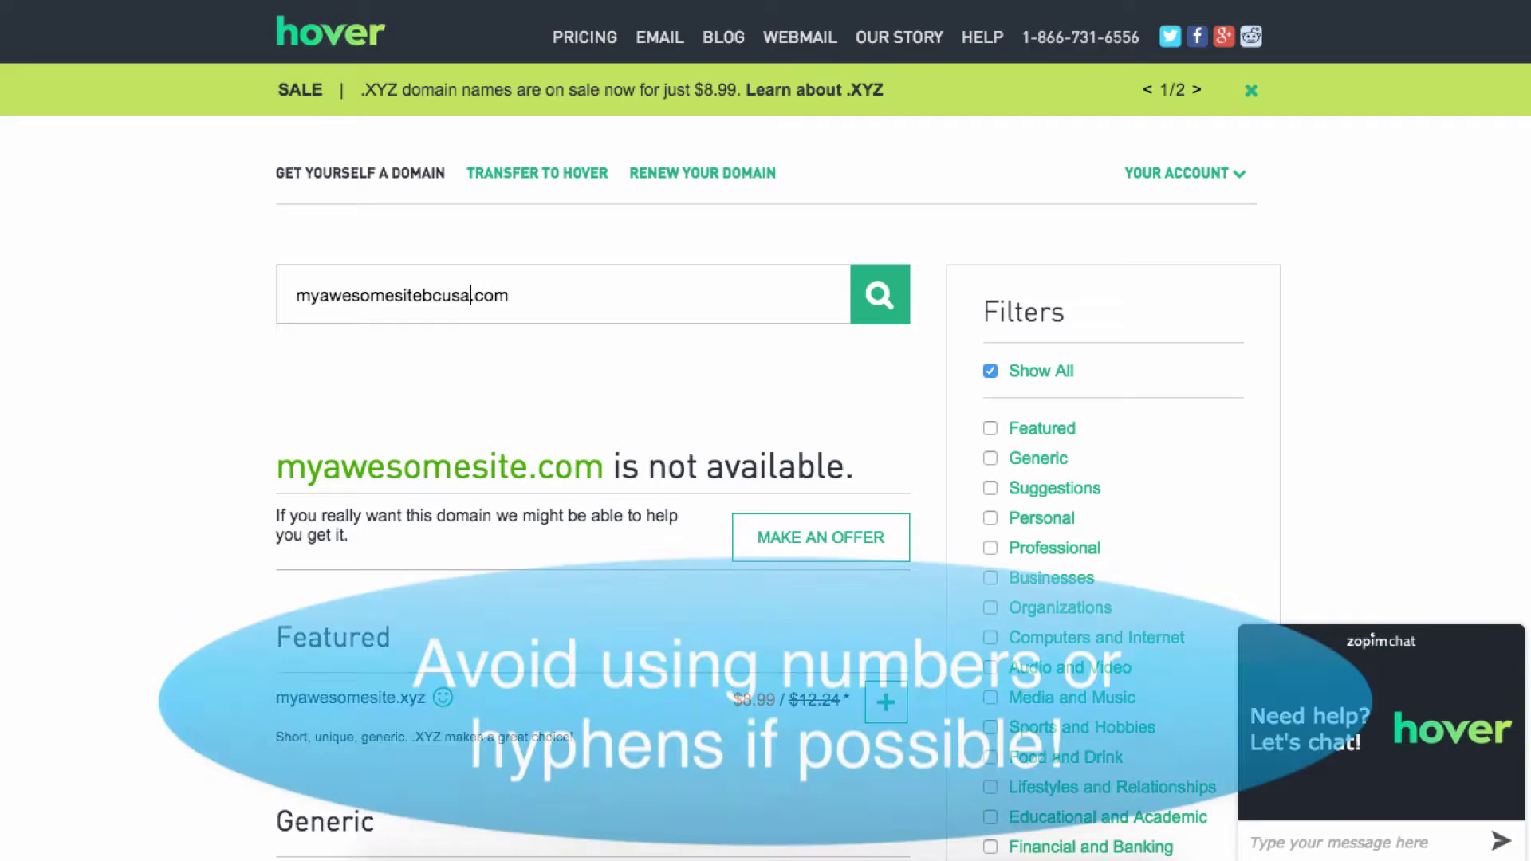
pyautogui.write('3')
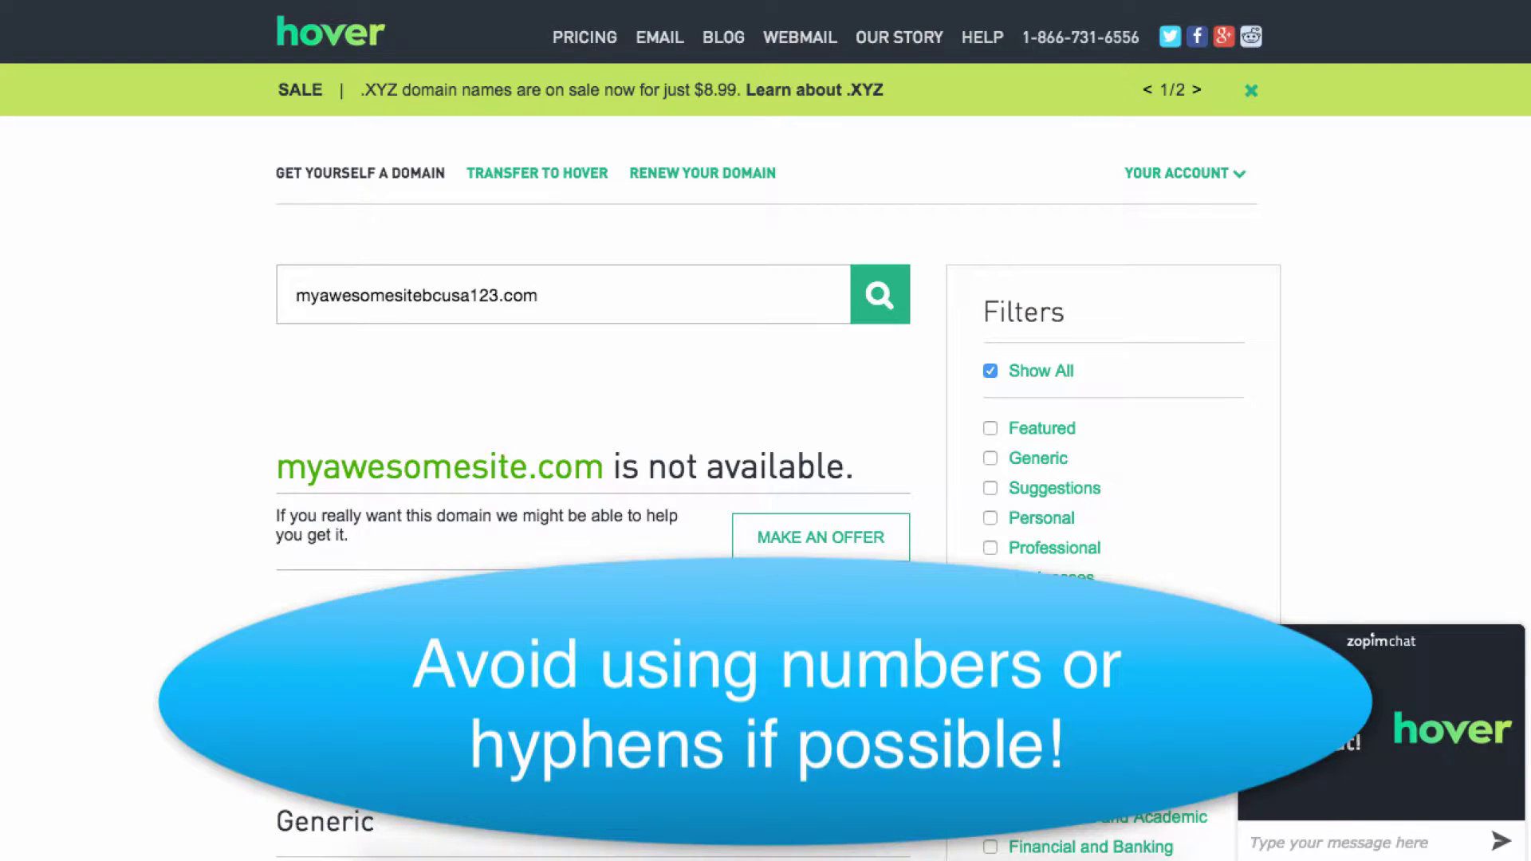
pyautogui.press('Return')
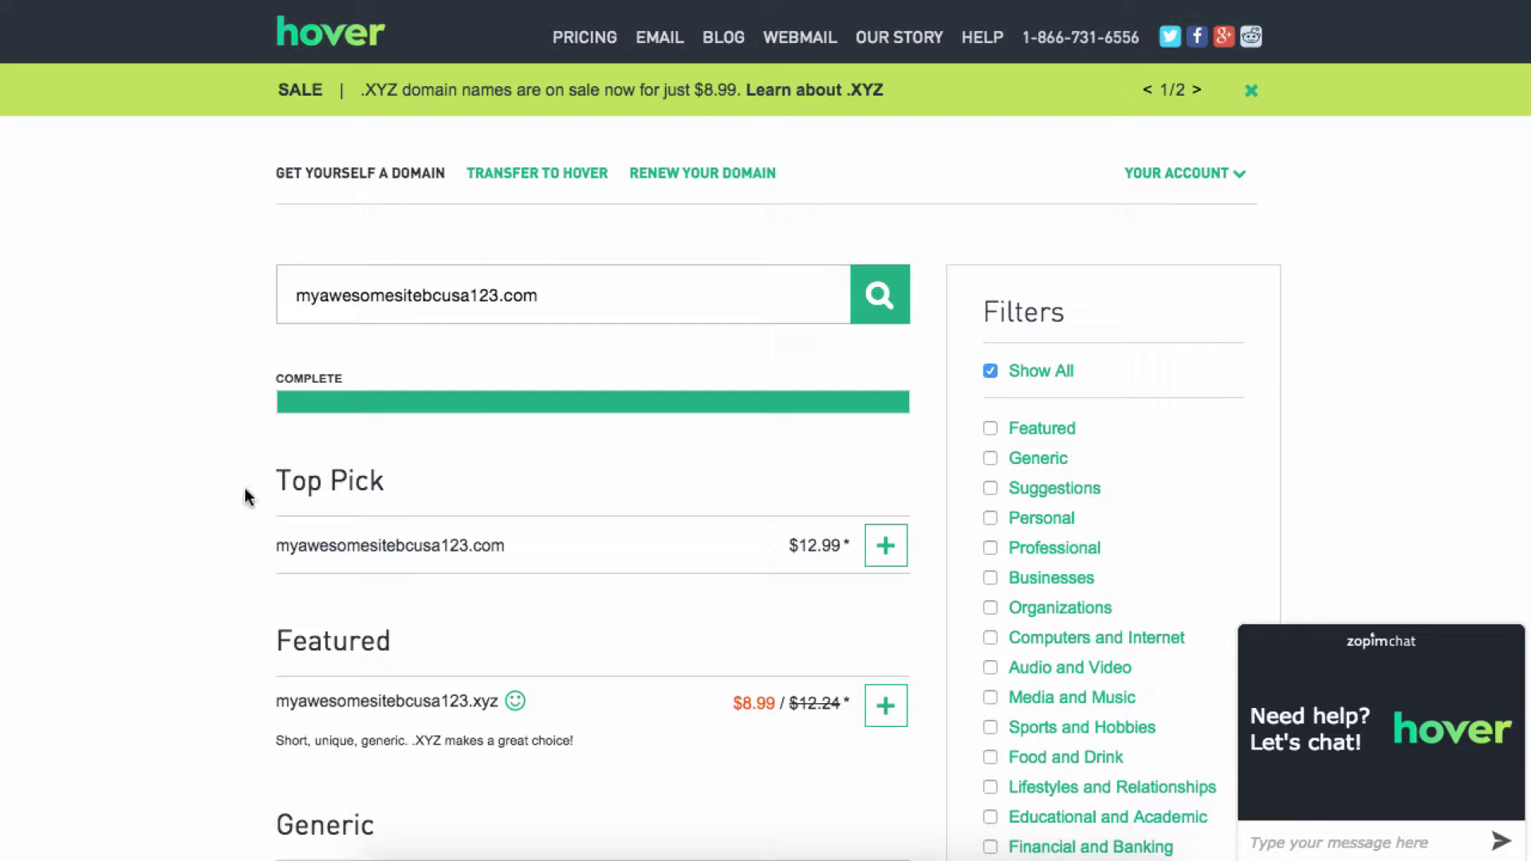
# Add myawesomesitebcusa123's .com, .xyz and .net domains to the order, then remove the .xyz.
pyautogui.scroll(-5, 247, 494)
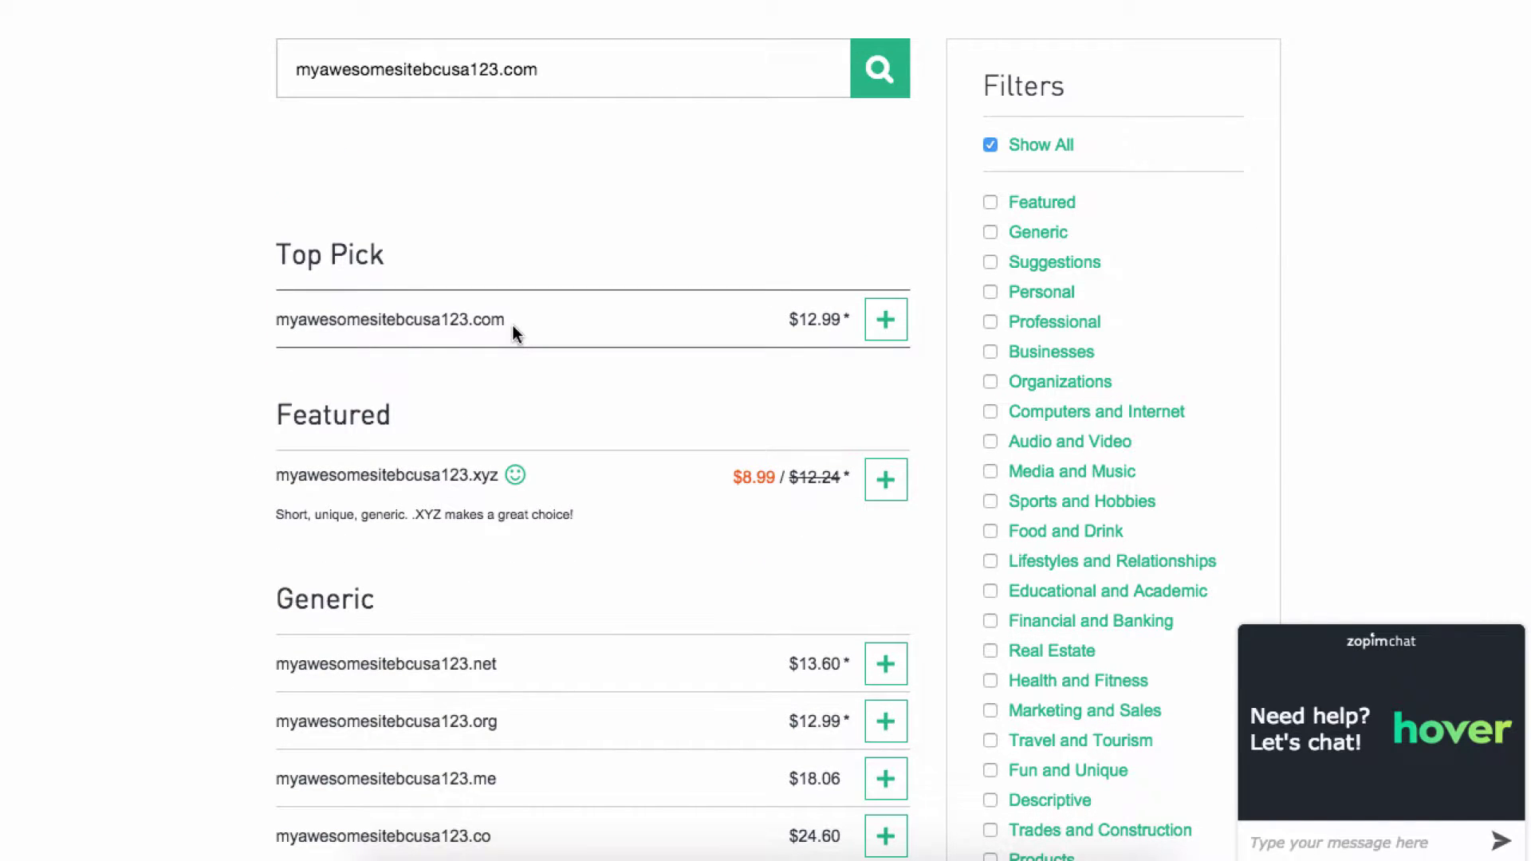
pyautogui.click(886, 320)
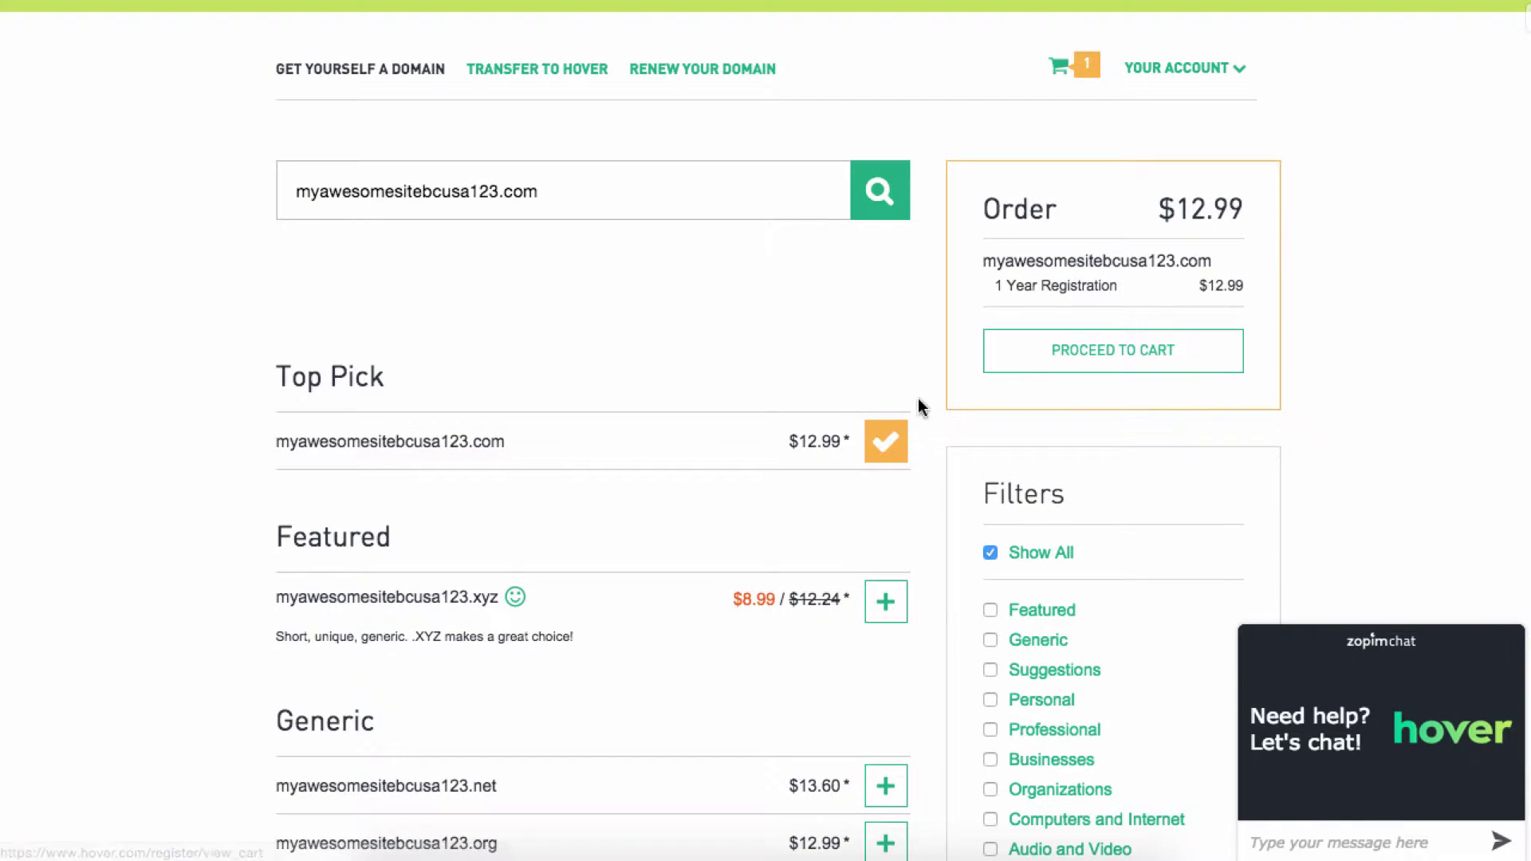
pyautogui.scroll(-4, 908, 408)
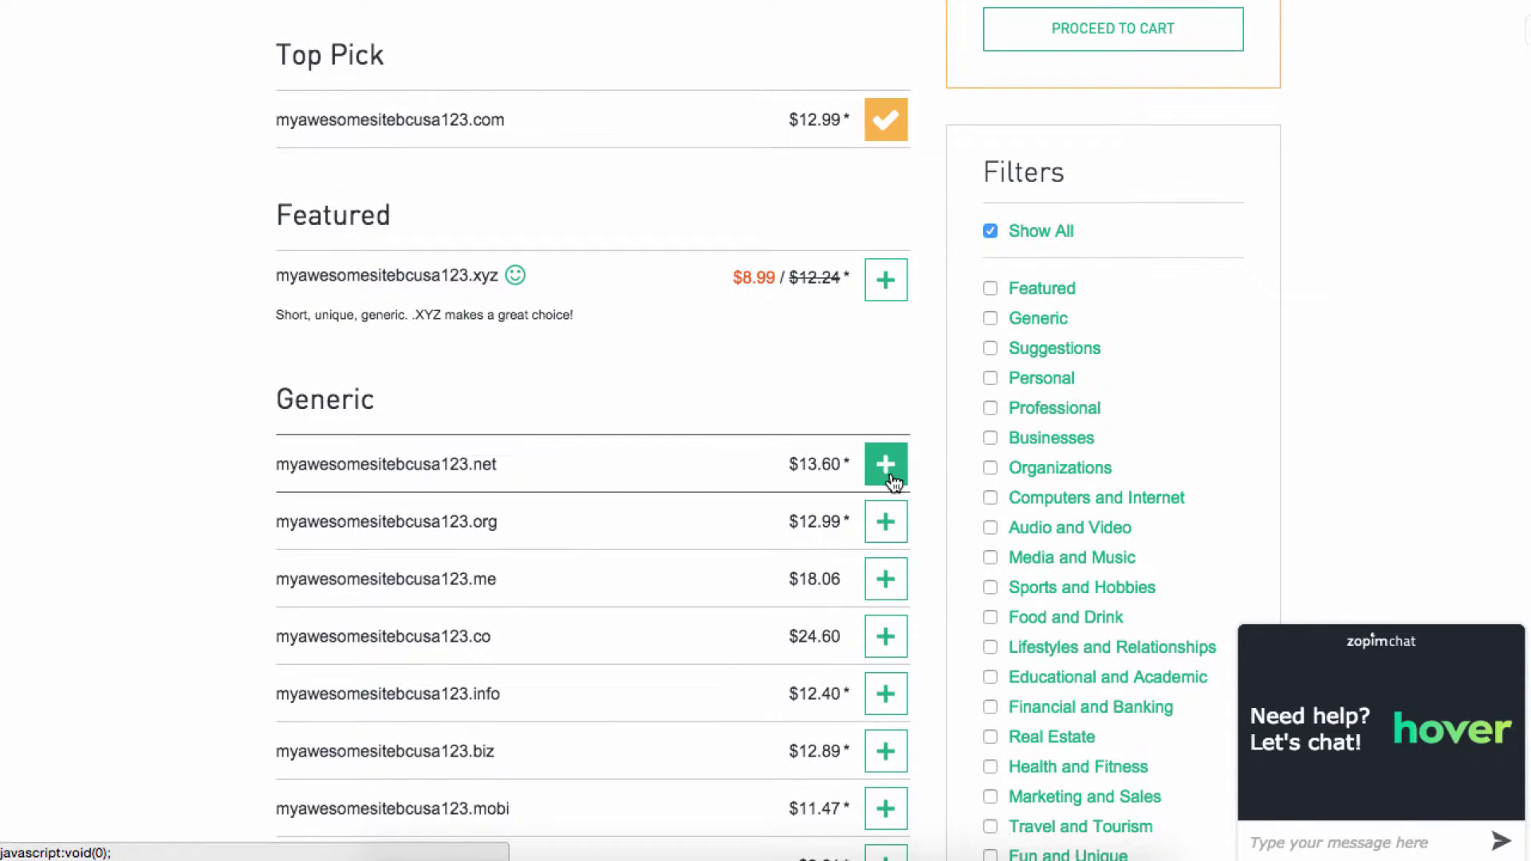
pyautogui.click(891, 295)
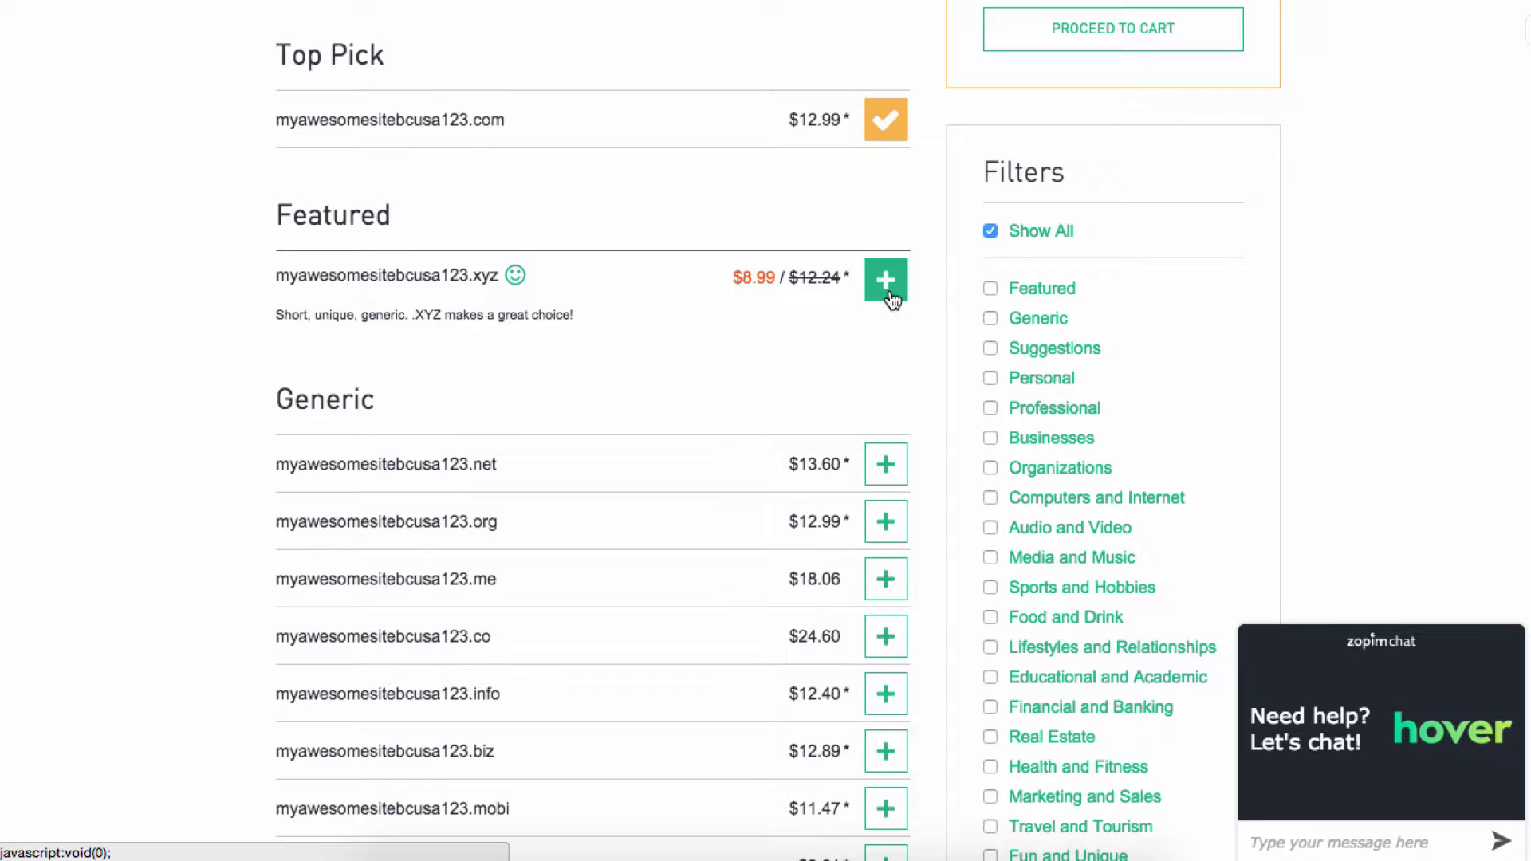
pyautogui.click(893, 465)
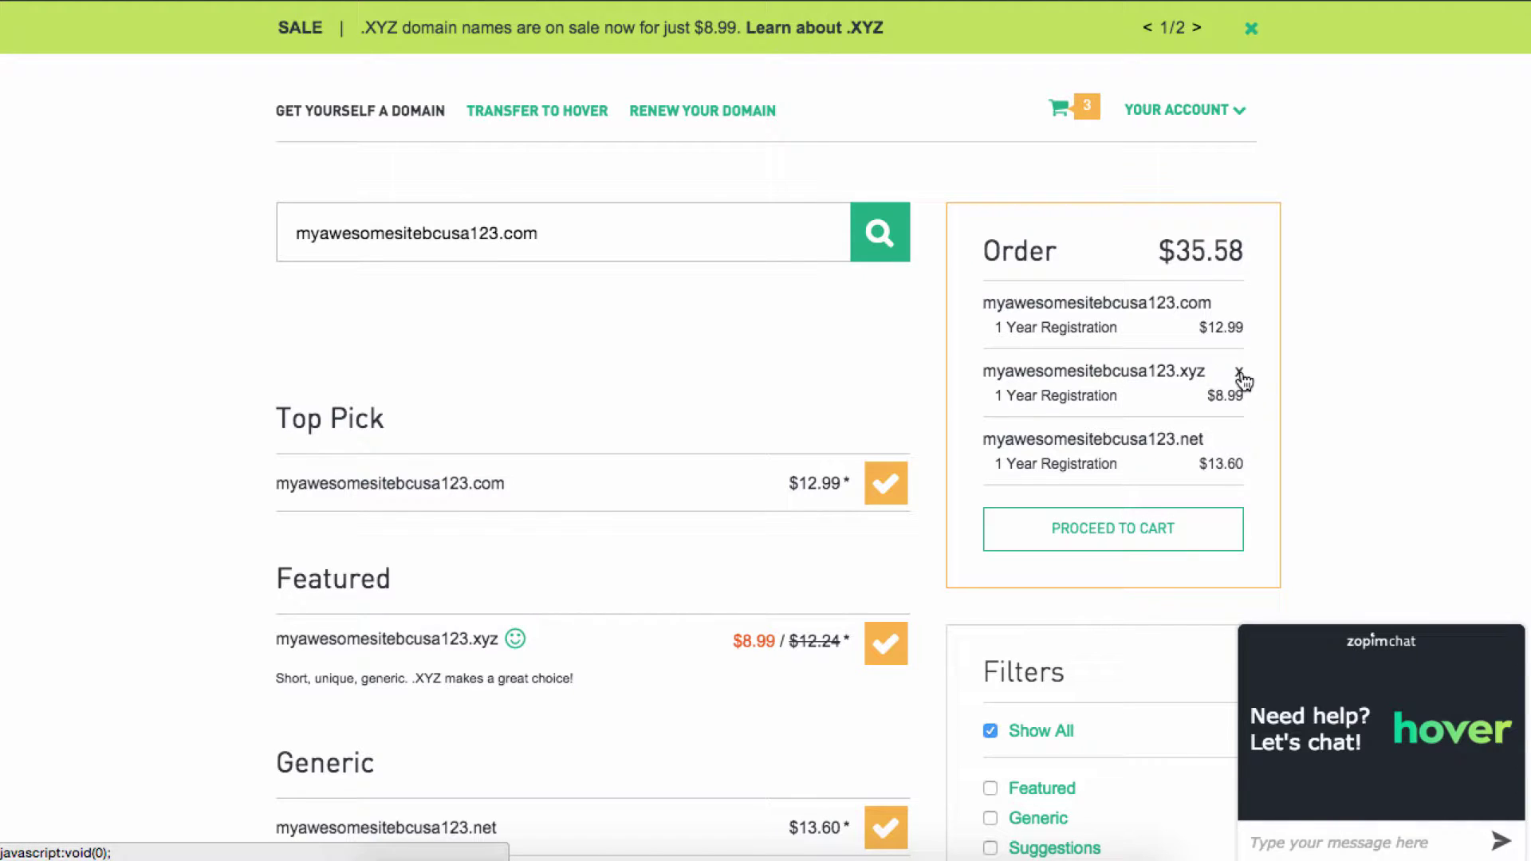
pyautogui.click(1240, 373)
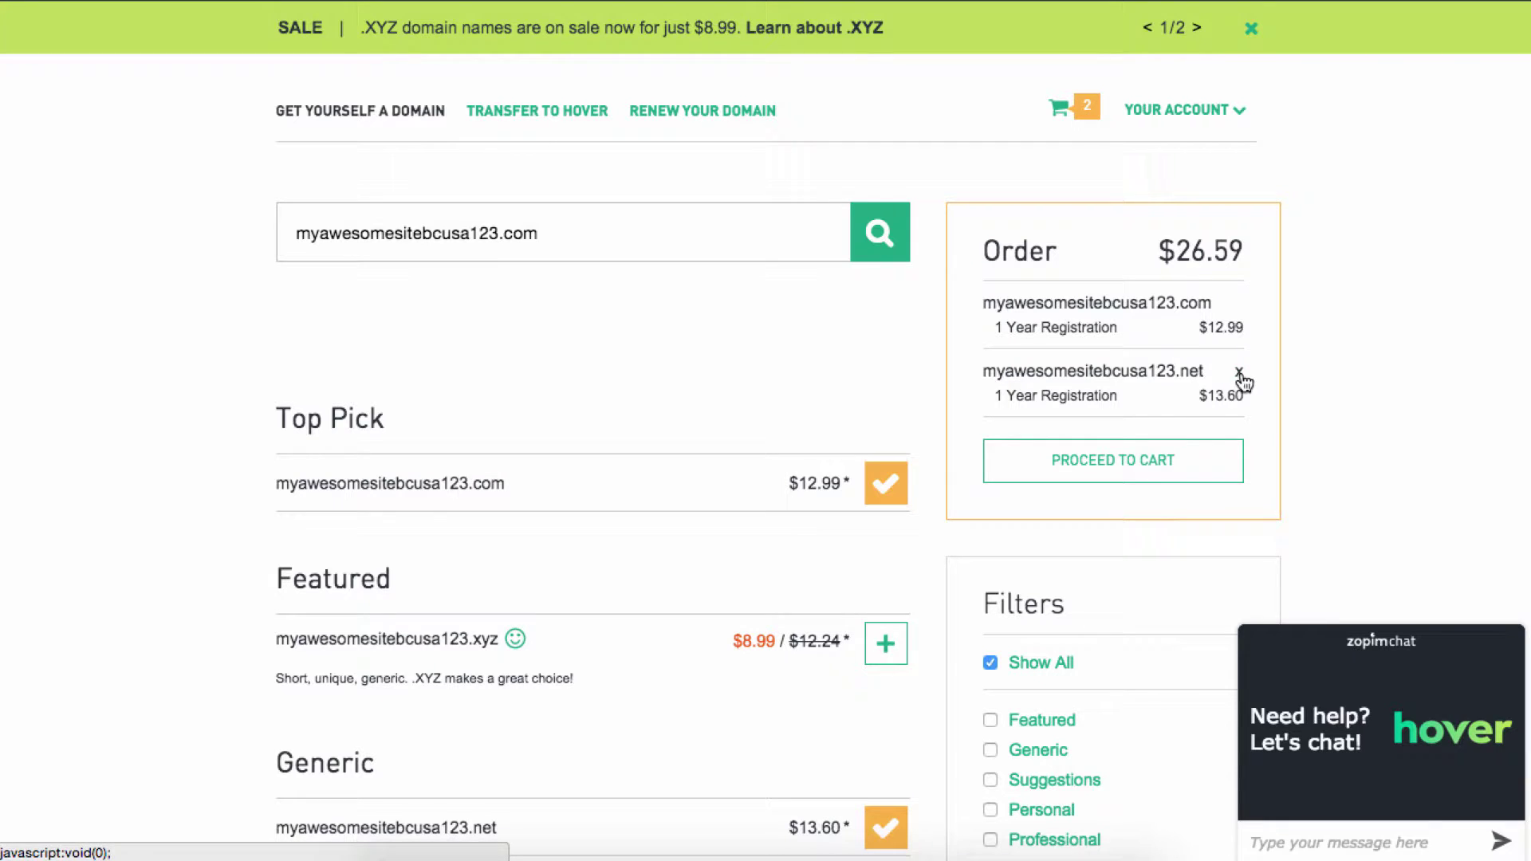
# In the shopping cart, review the .com's mail forward and mailbox quantities, leaving them unchanged.
pyautogui.click(1127, 471)
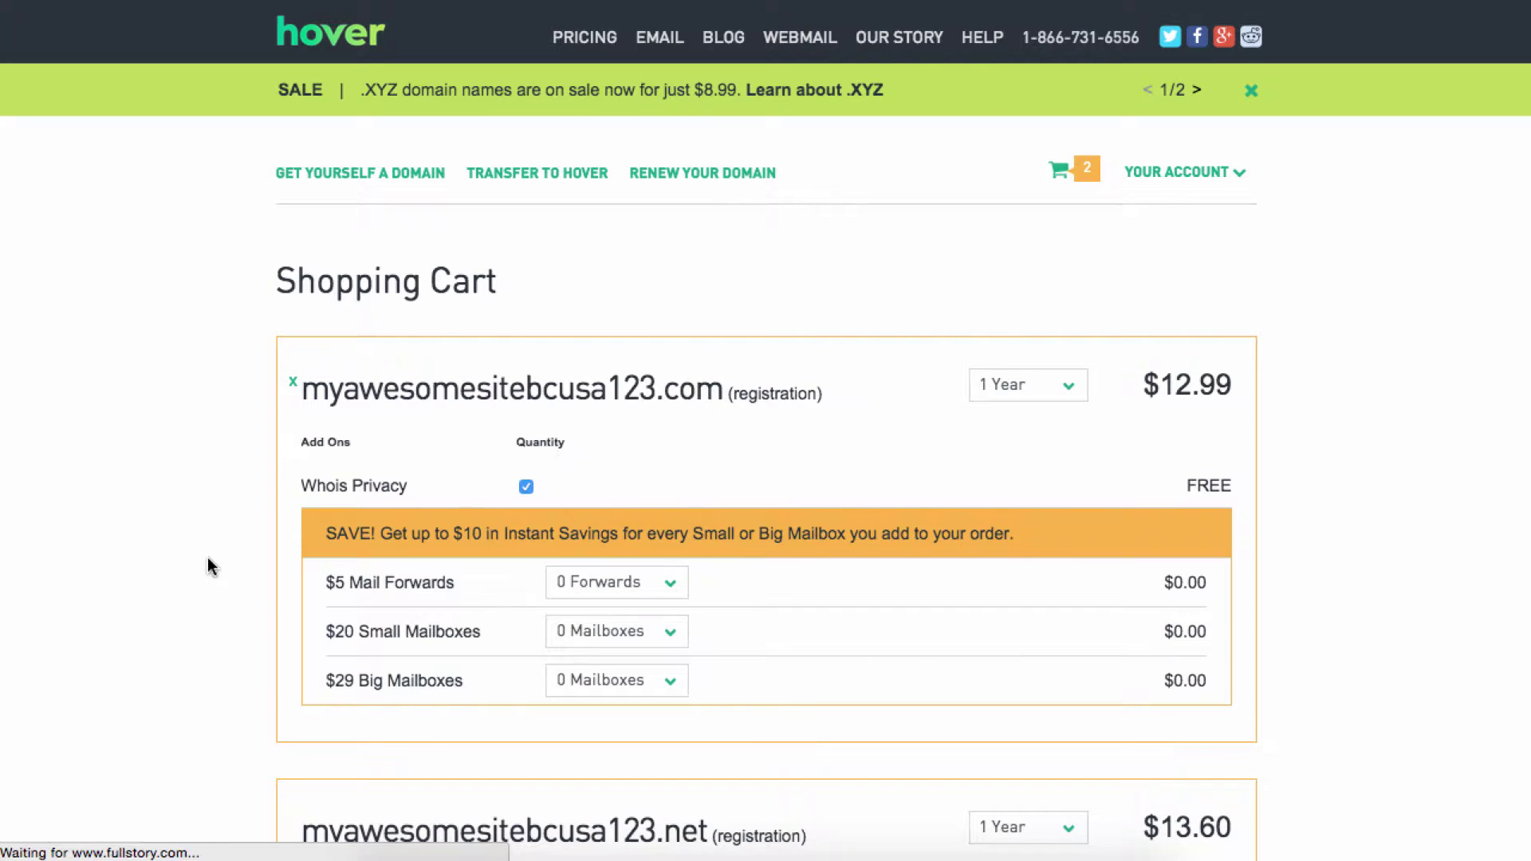
pyautogui.scroll(-3, 205, 587)
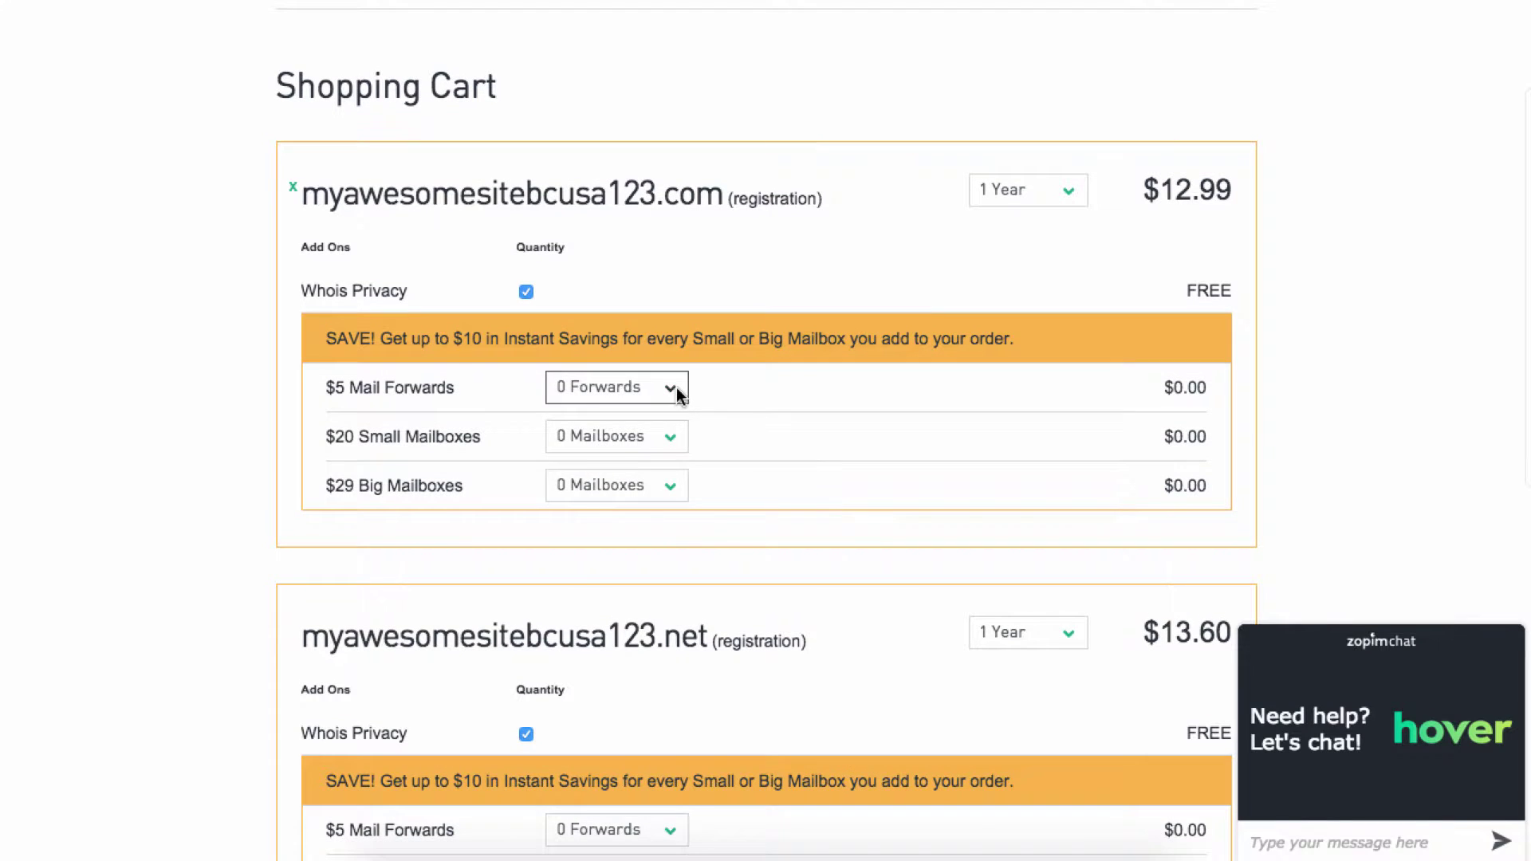
pyautogui.click(676, 389)
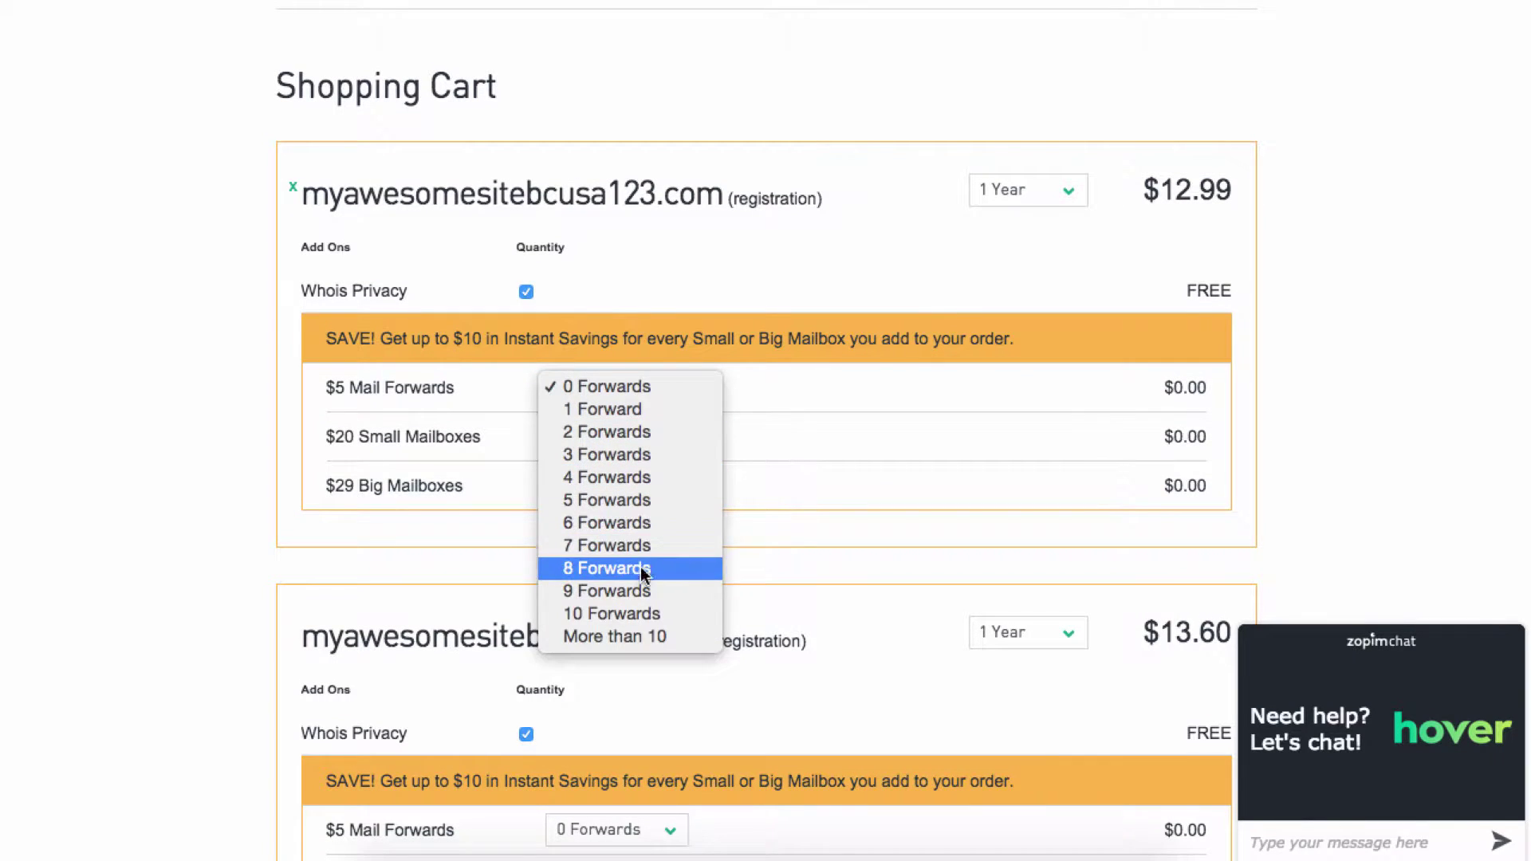
pyautogui.click(172, 443)
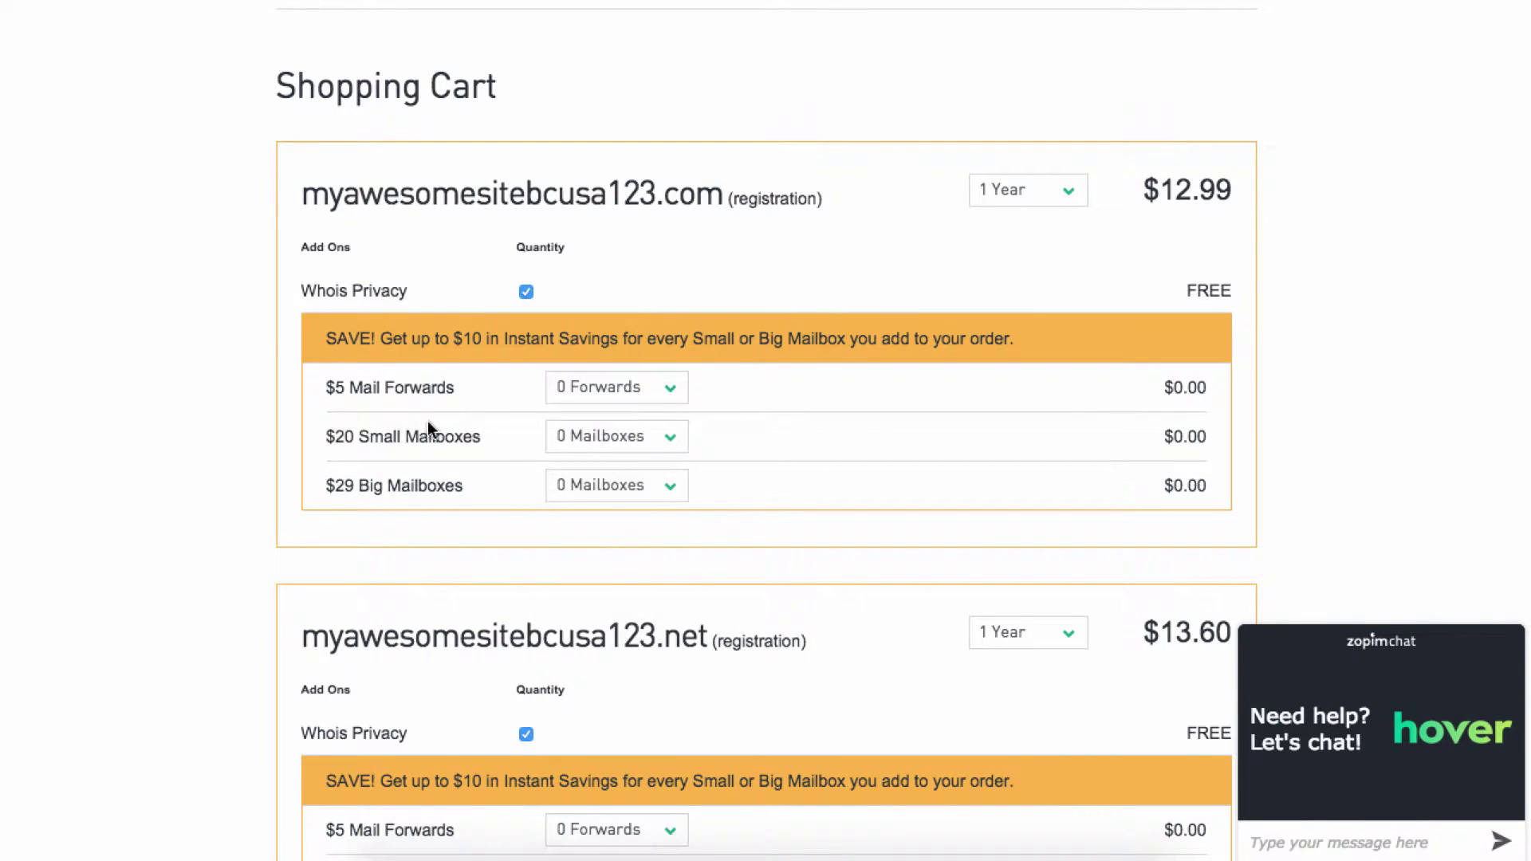
pyautogui.click(674, 441)
pyautogui.click(366, 561)
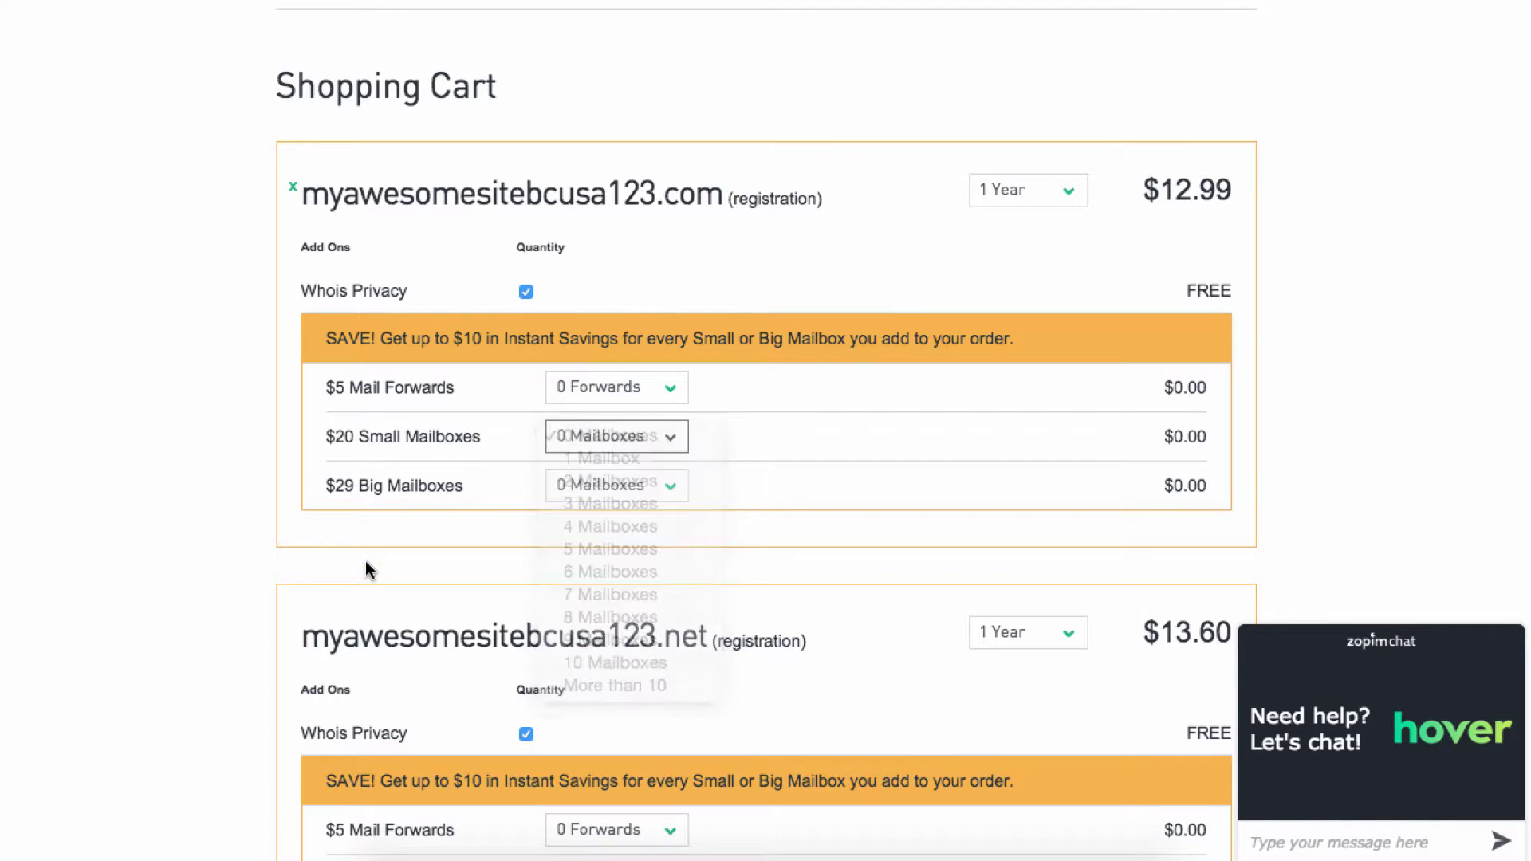
pyautogui.click(680, 486)
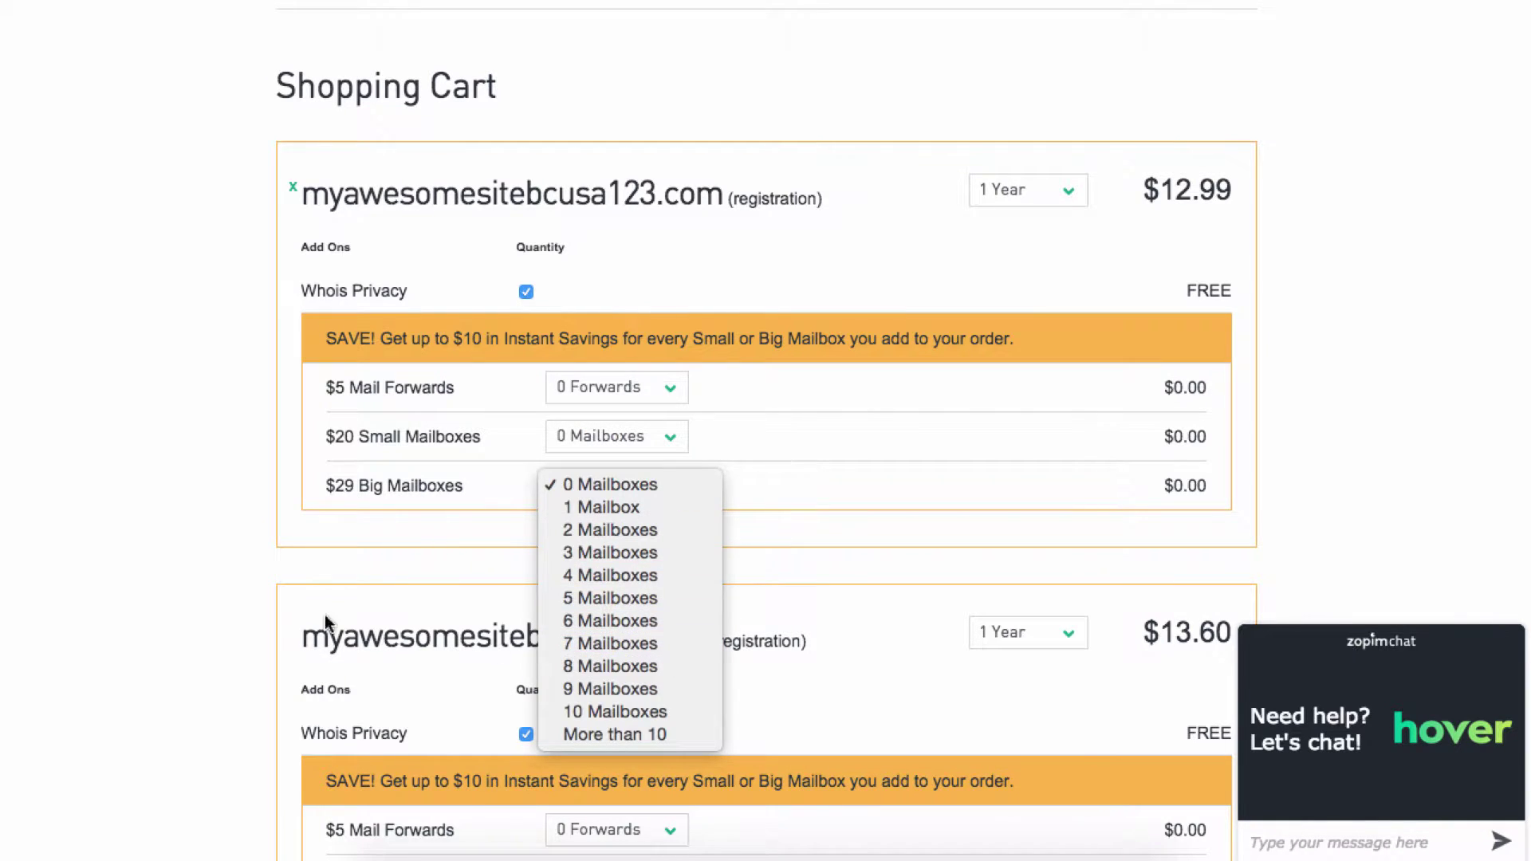
pyautogui.click(177, 547)
# Keep the .com domain's registration length at 1 Year.
pyautogui.scroll(-3, 177, 547)
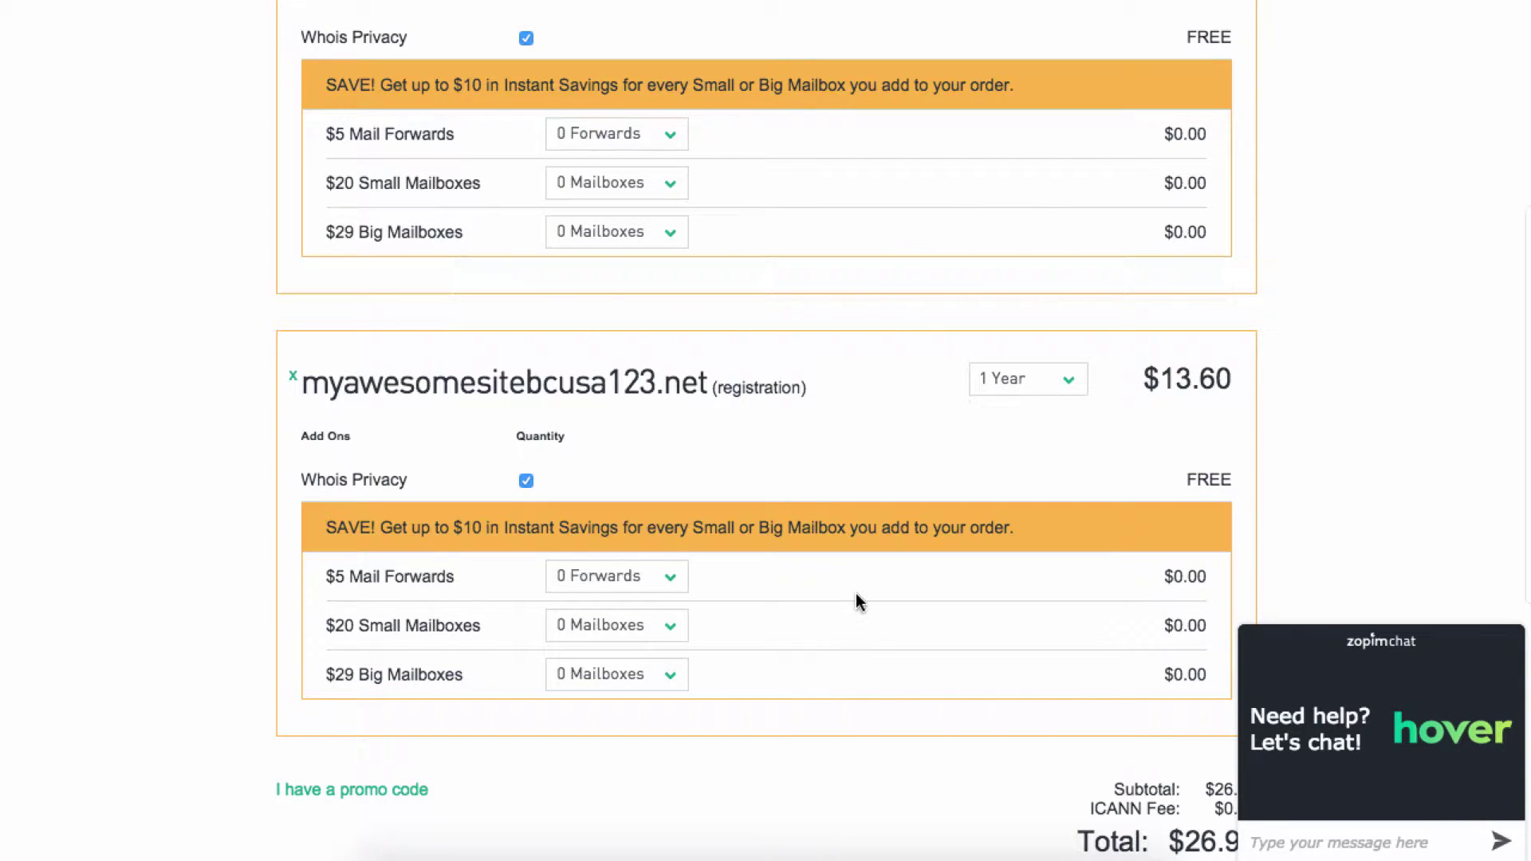
pyautogui.scroll(-3, 857, 599)
pyautogui.scroll(3, 853, 588)
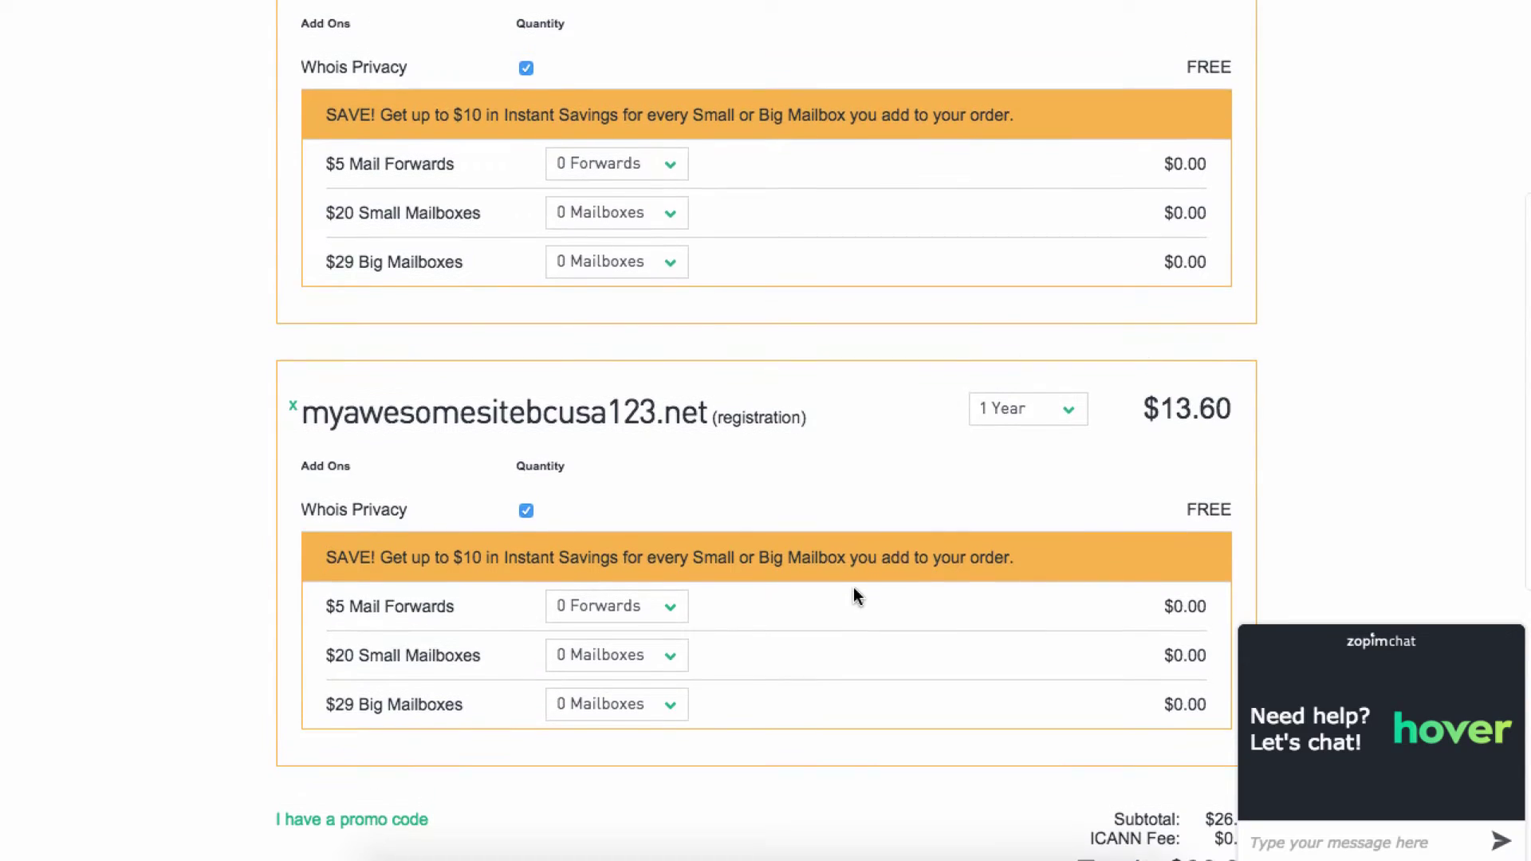
pyautogui.scroll(-4, 853, 589)
pyautogui.scroll(6, 853, 596)
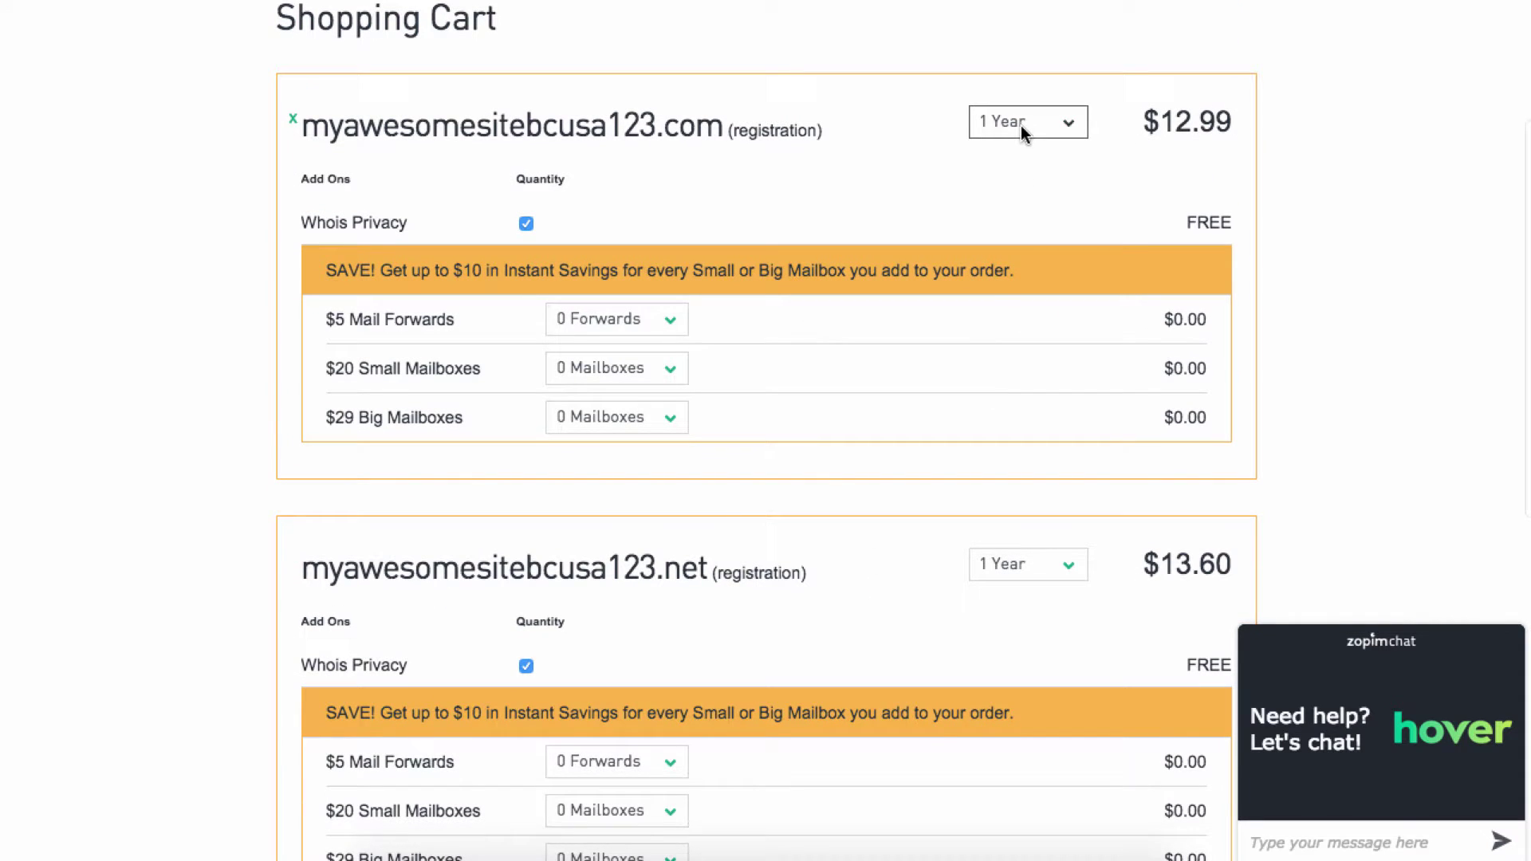
pyautogui.click(1022, 124)
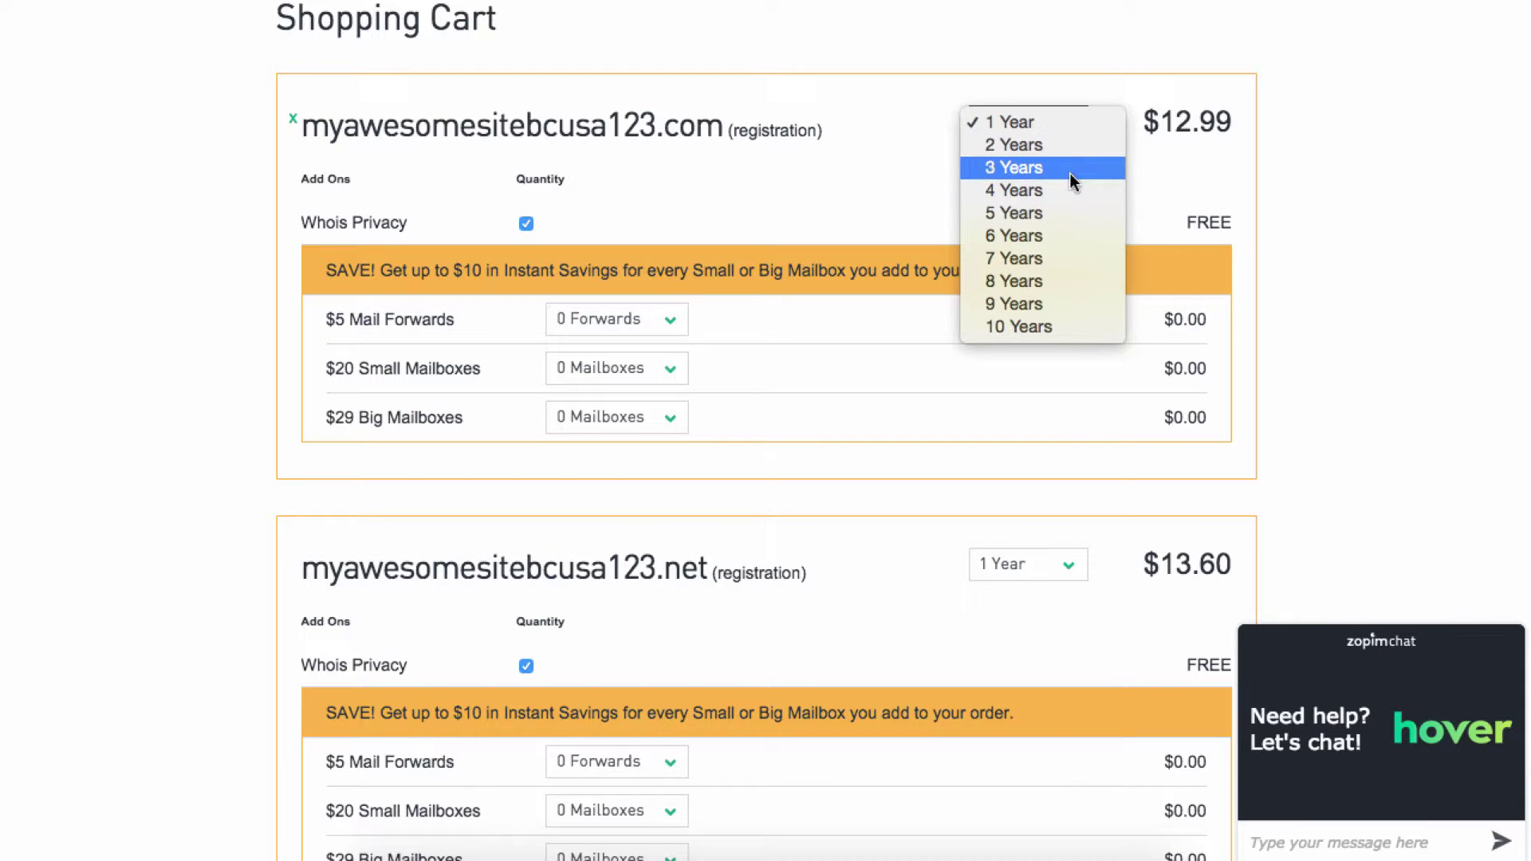
pyautogui.click(1169, 170)
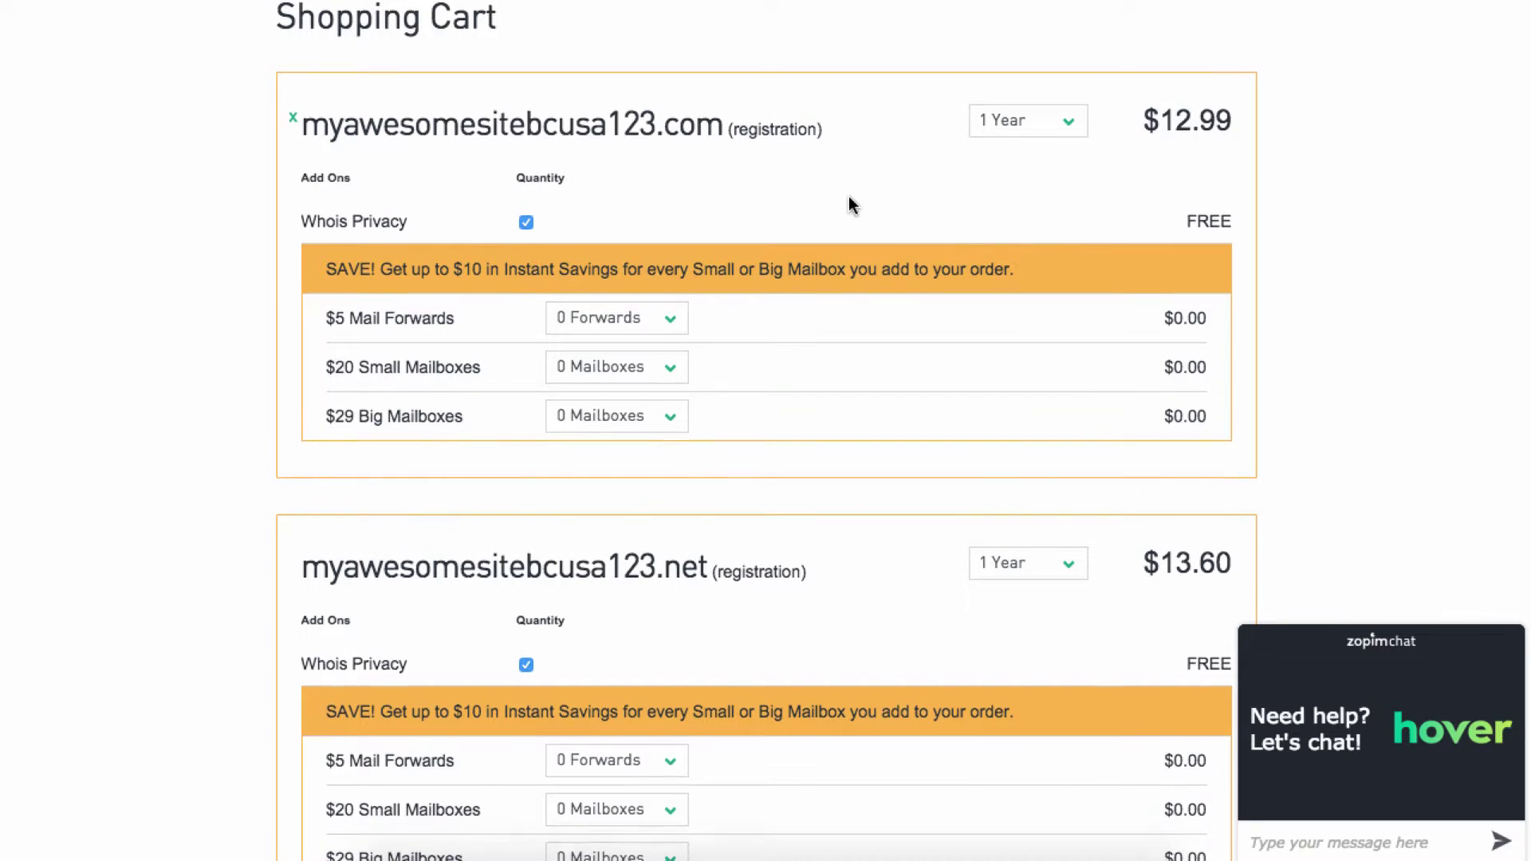
# Remove the .net domain from the cart, leaving a $13.17 total.
pyautogui.scroll(-6, 850, 205)
pyautogui.scroll(10, 851, 197)
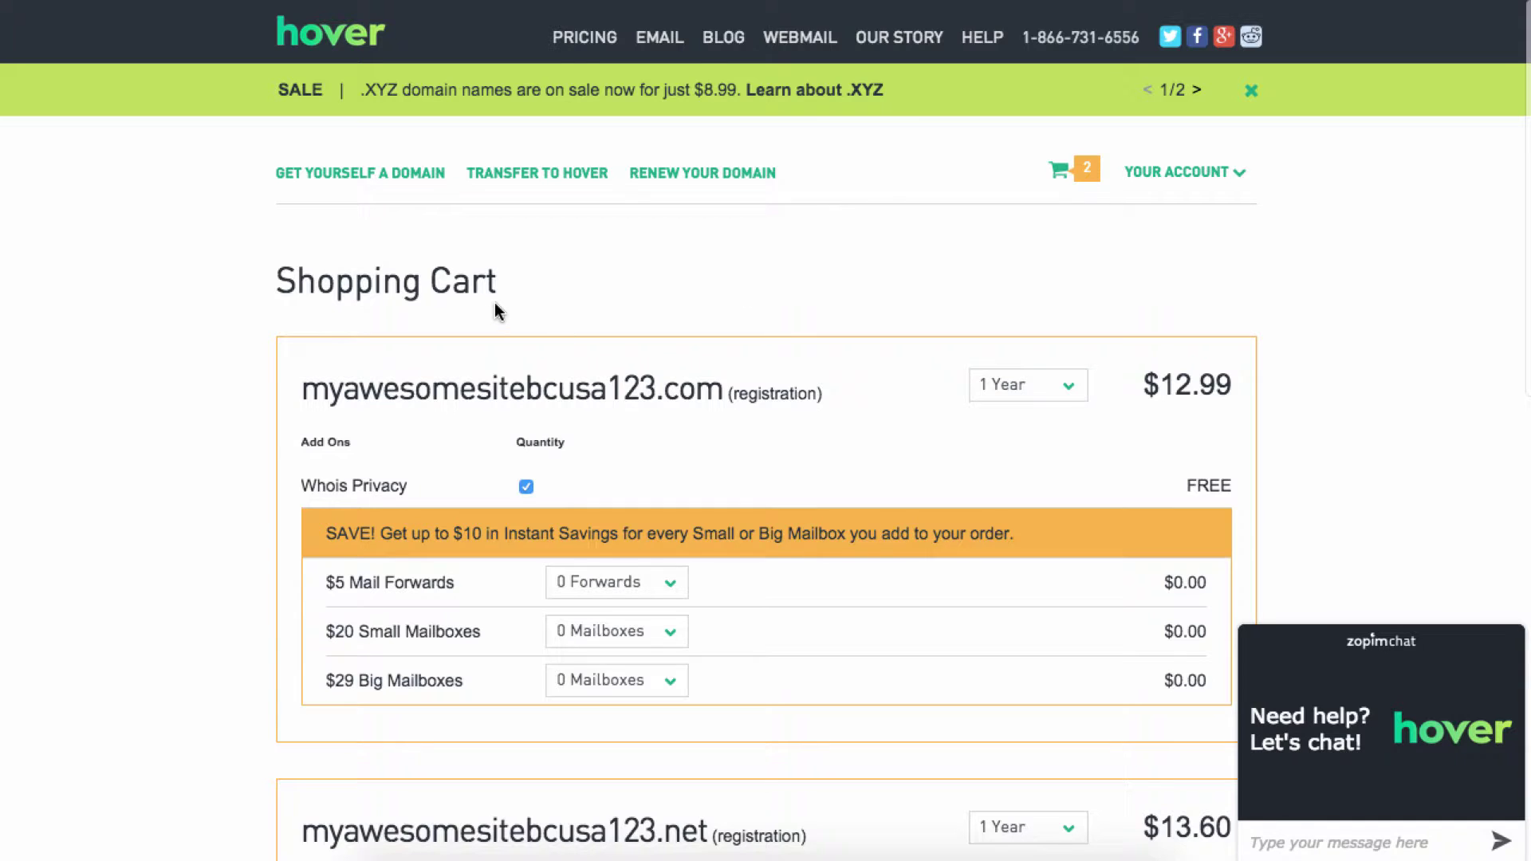
pyautogui.scroll(-1, 495, 308)
pyautogui.scroll(-5, 495, 308)
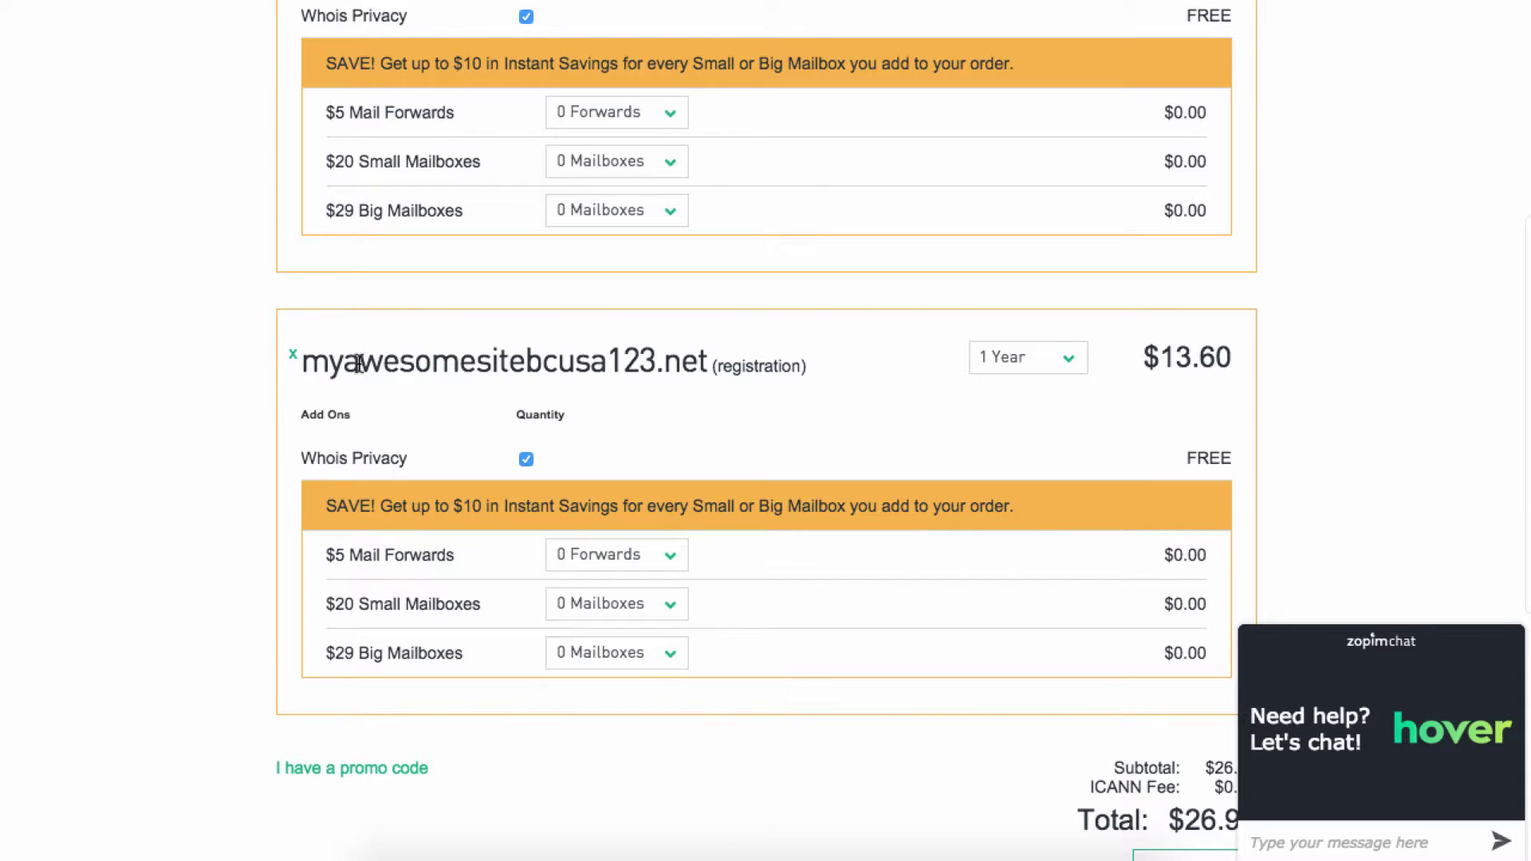
pyautogui.click(293, 356)
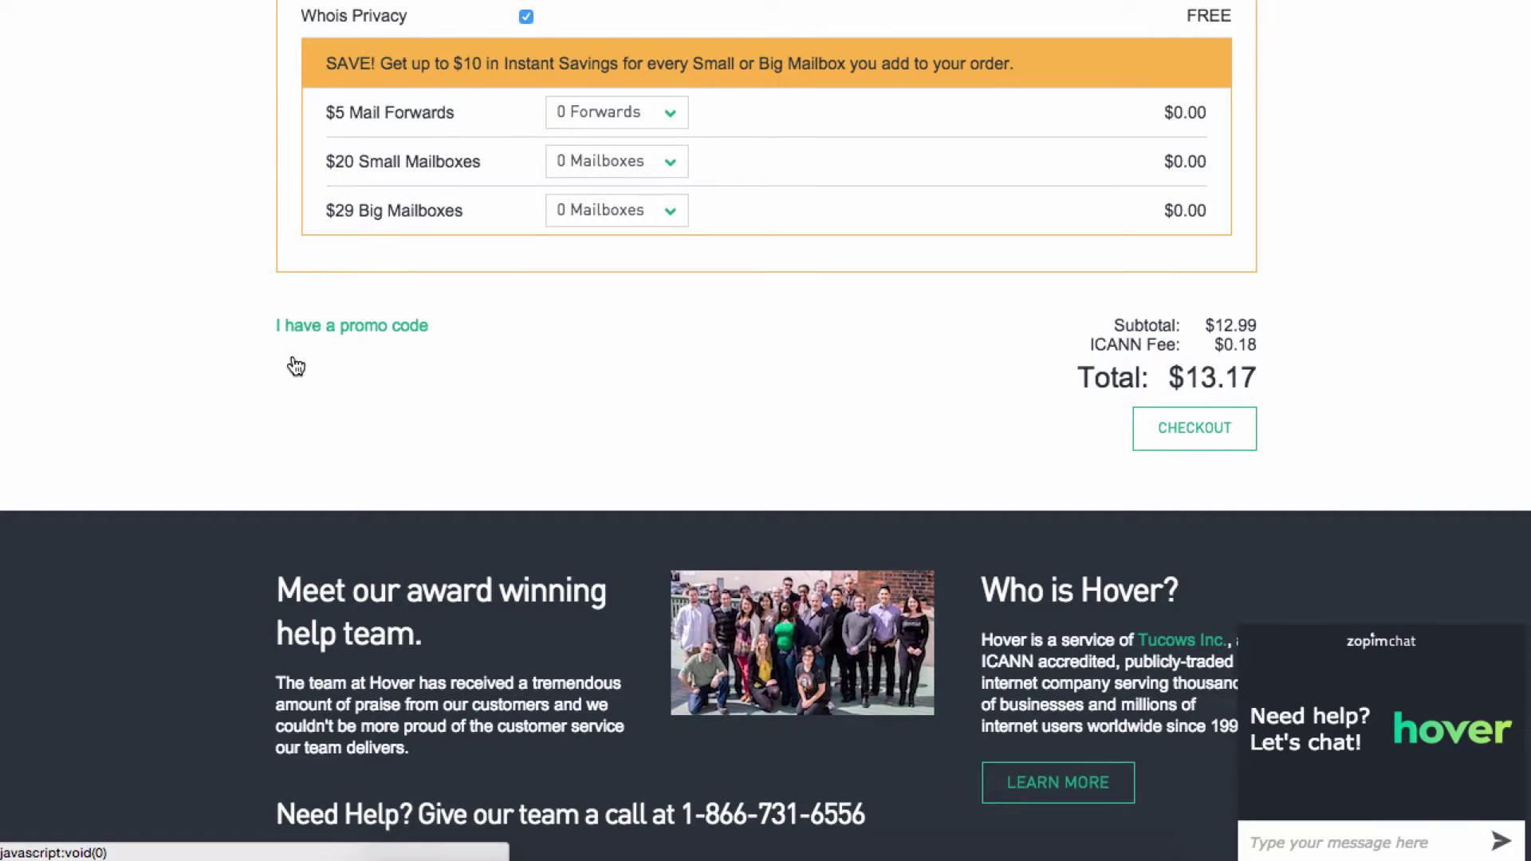
# Check out and submit the Registration Record to reach Manage Your Domains.
pyautogui.click(386, 326)
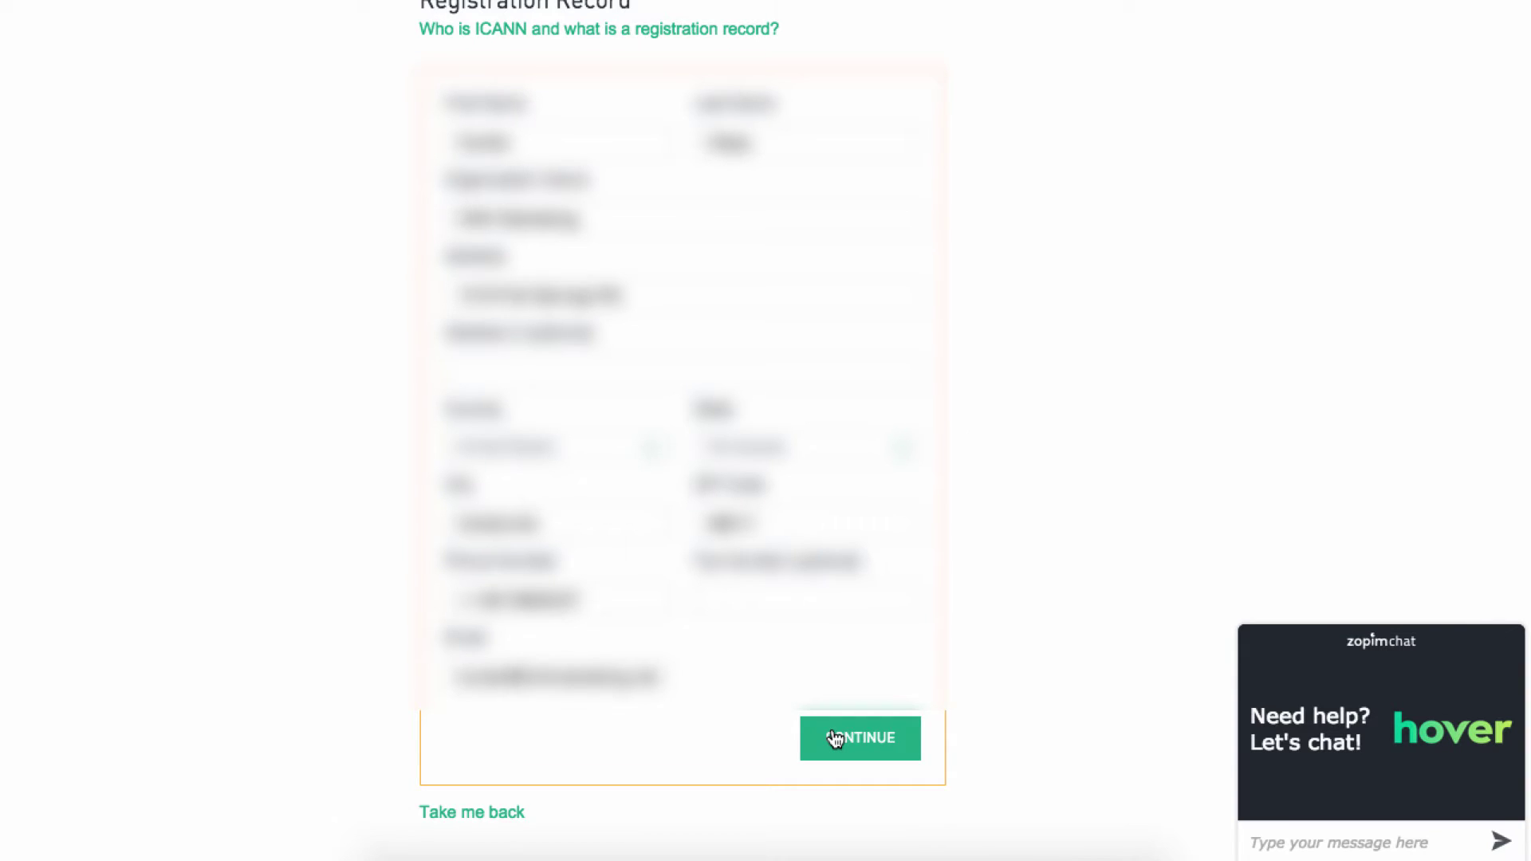
pyautogui.click(835, 738)
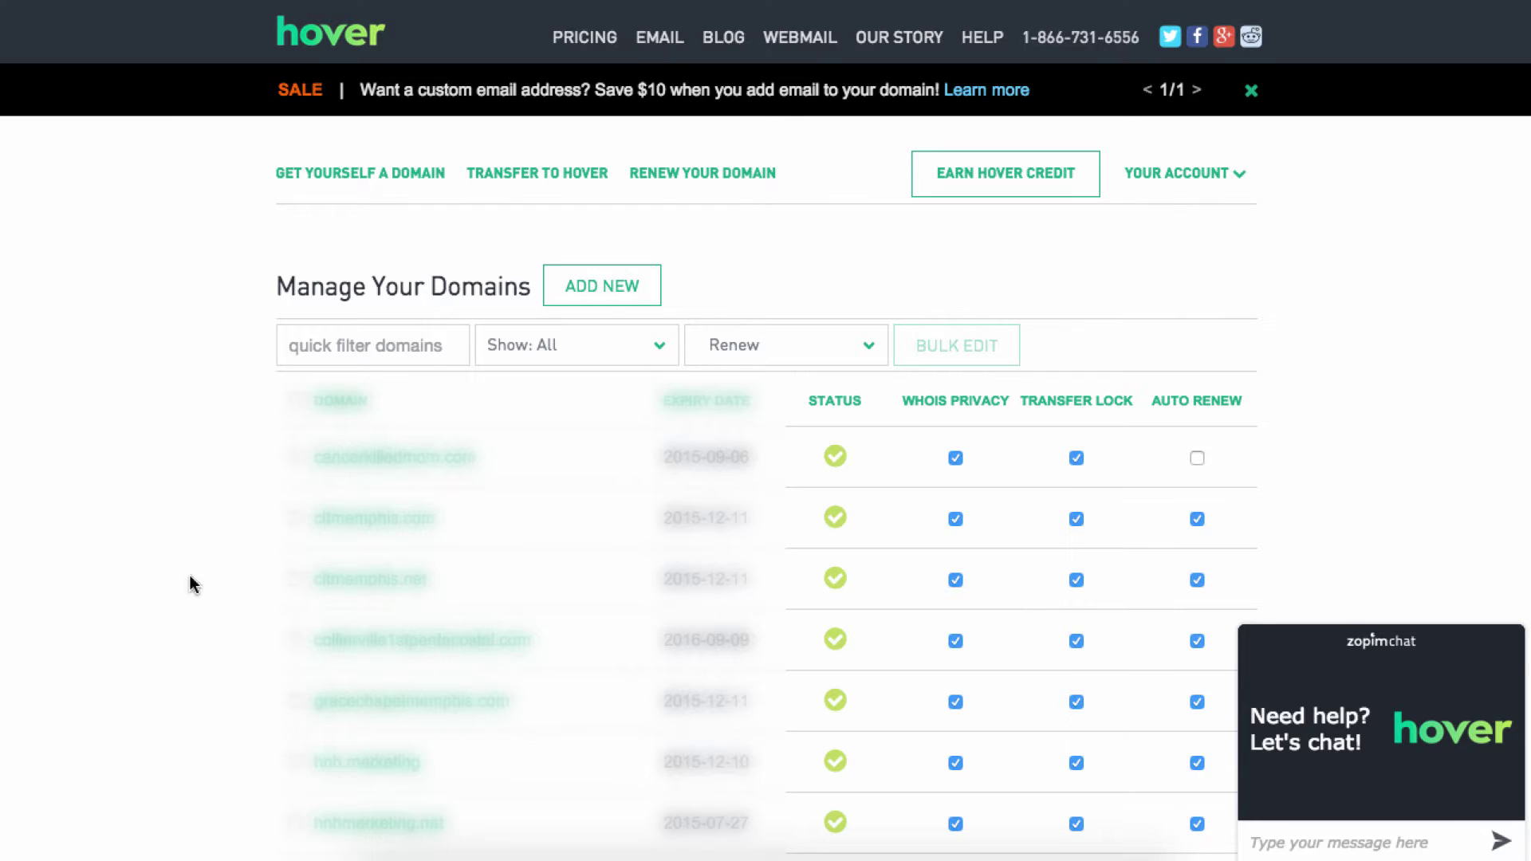
# Find hnh.marketing in the domain list and open its Domain Details page.
pyautogui.scroll(-3, 199, 638)
pyautogui.scroll(-1, 199, 638)
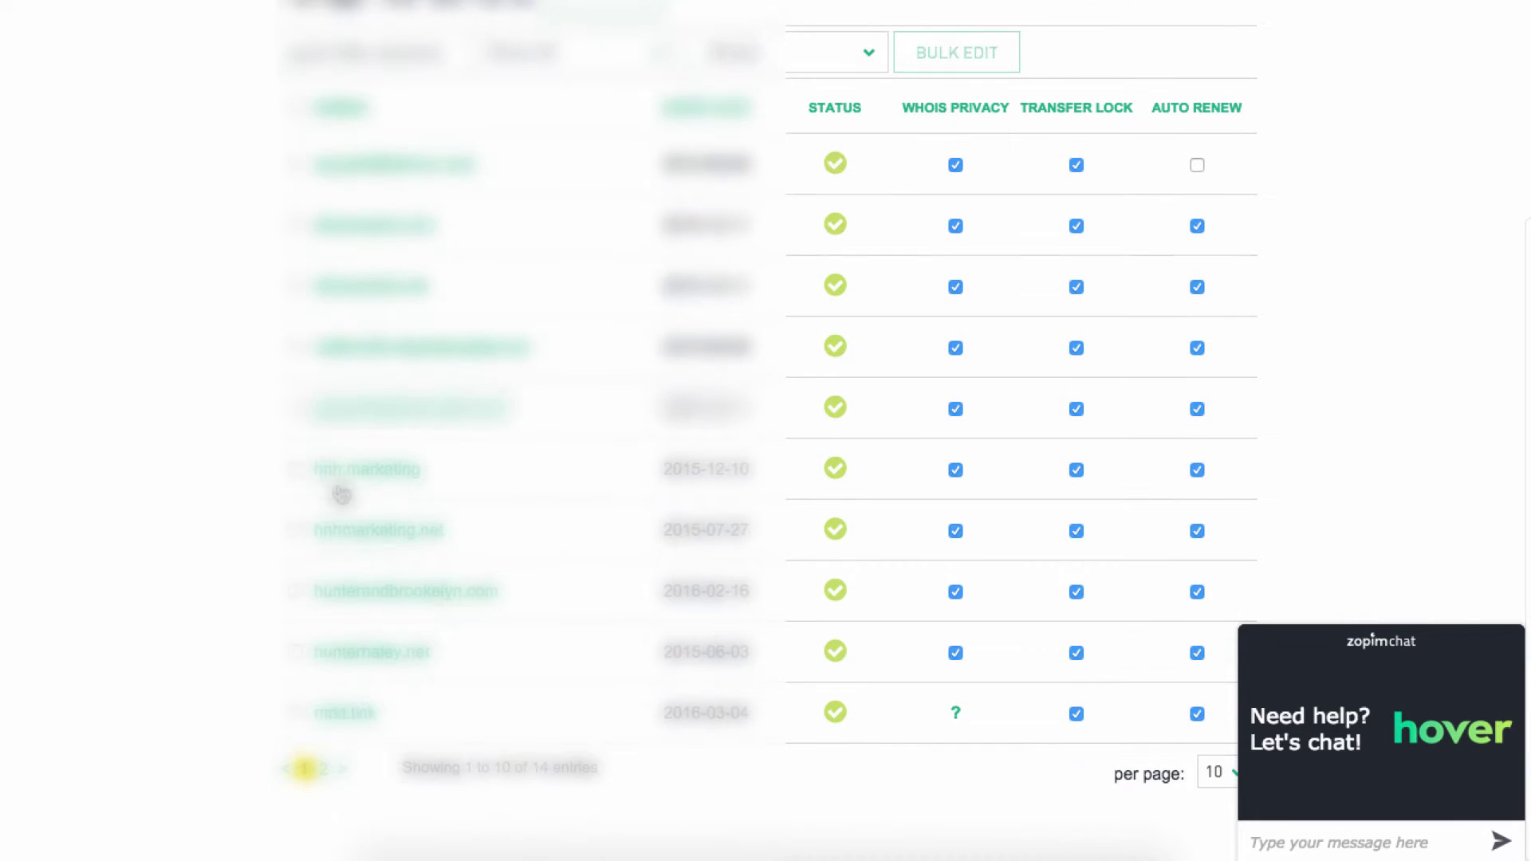
pyautogui.click(349, 491)
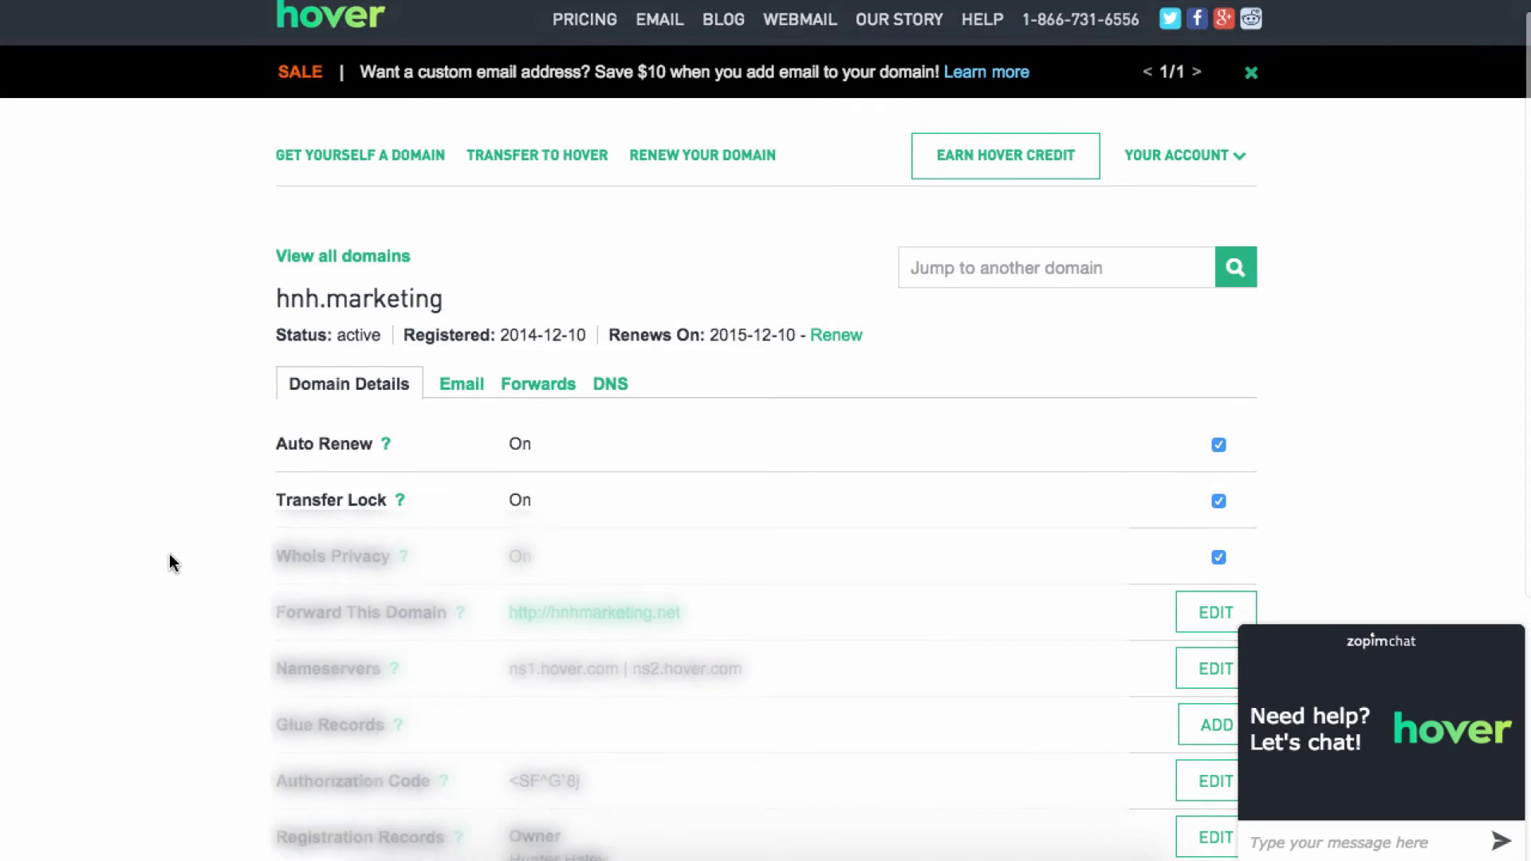
pyautogui.scroll(-3, 170, 563)
pyautogui.scroll(-2, 170, 563)
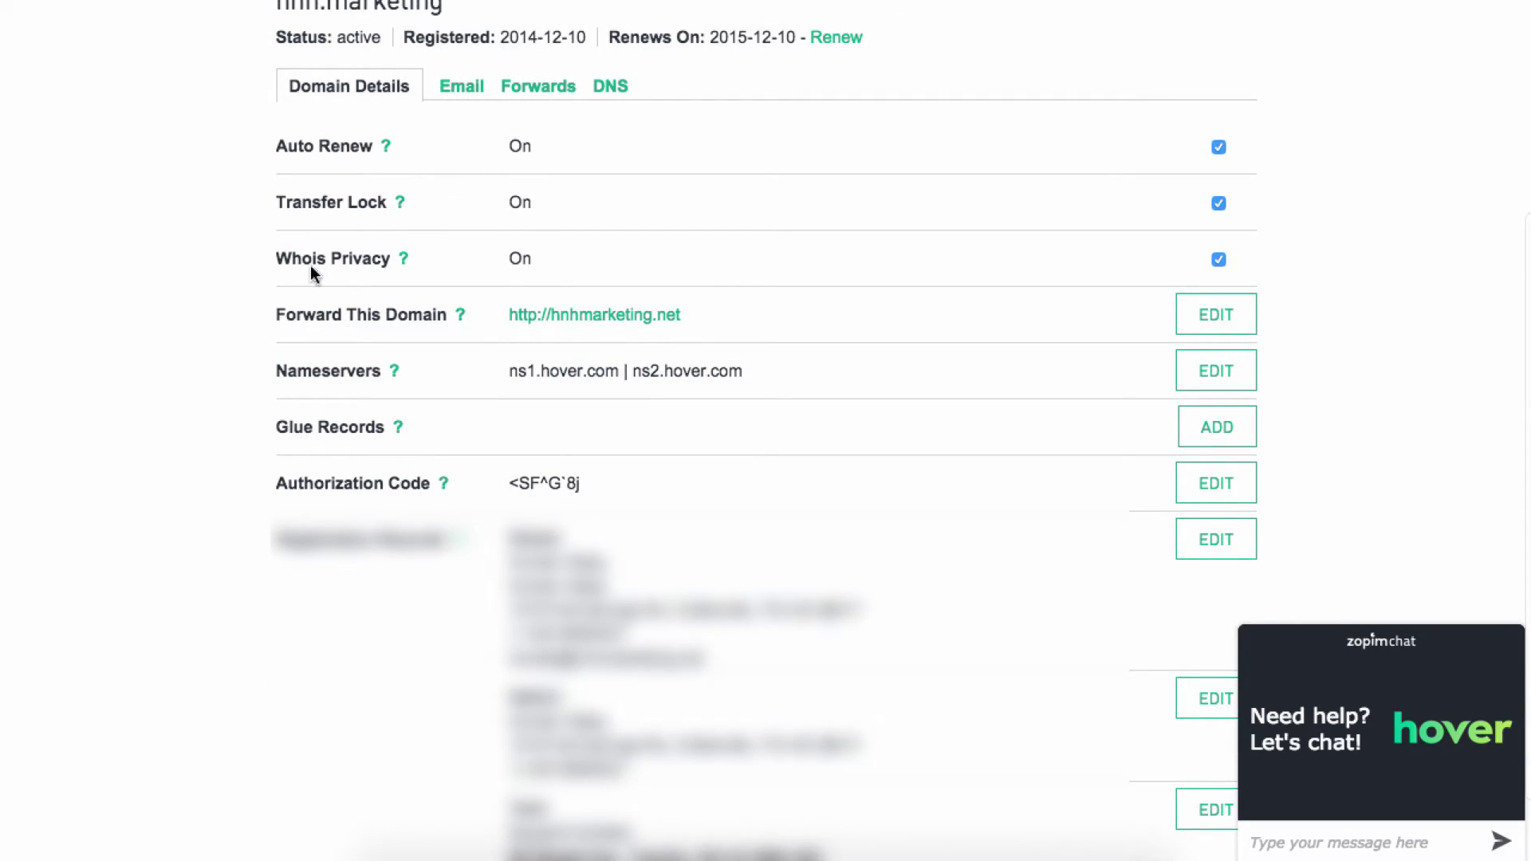
pyautogui.scroll(-1, 235, 565)
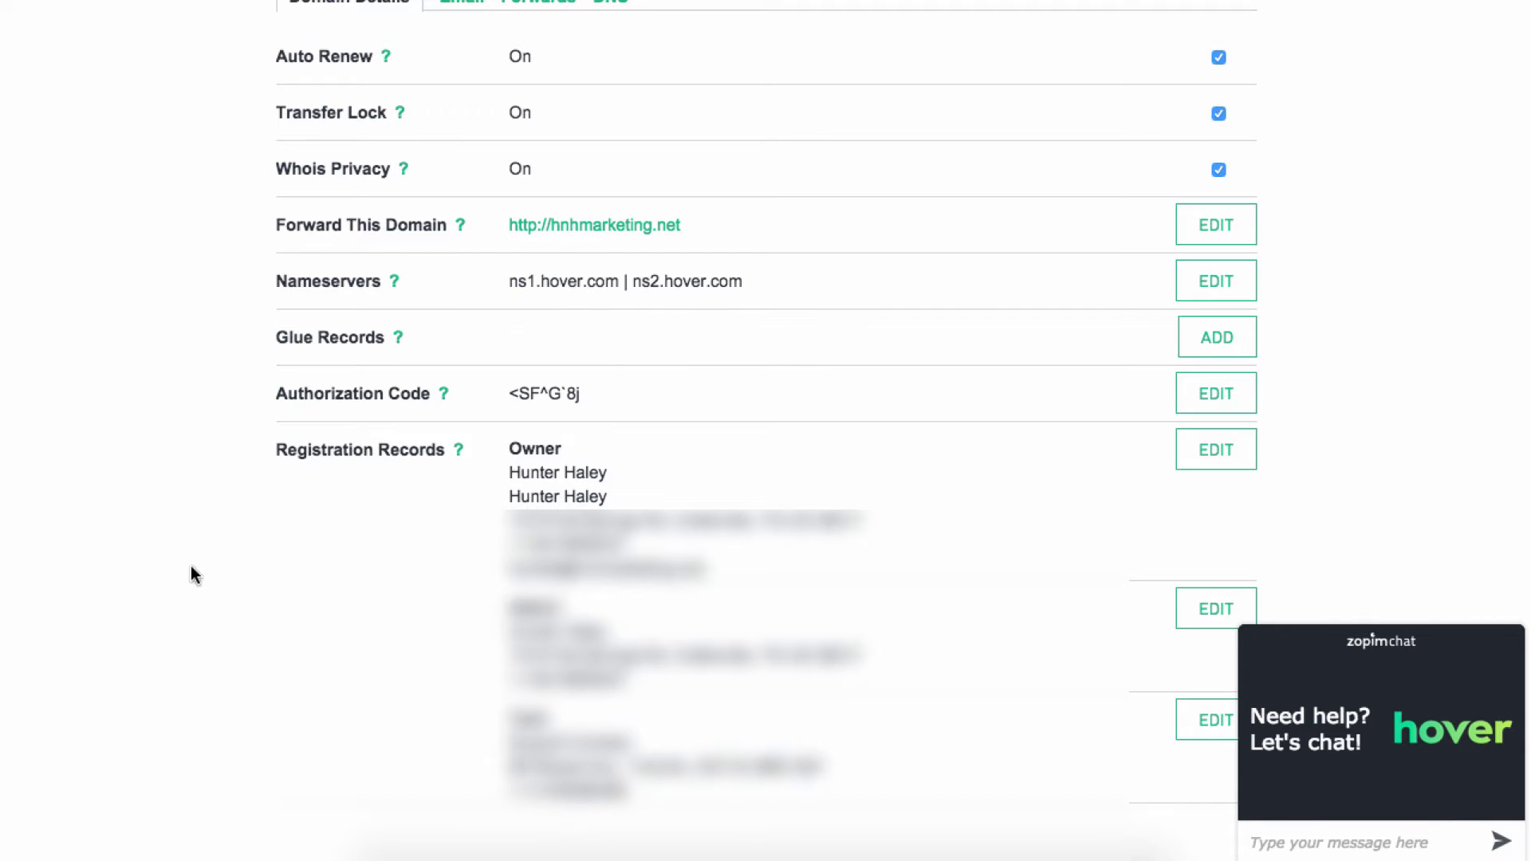
pyautogui.scroll(5, 221, 609)
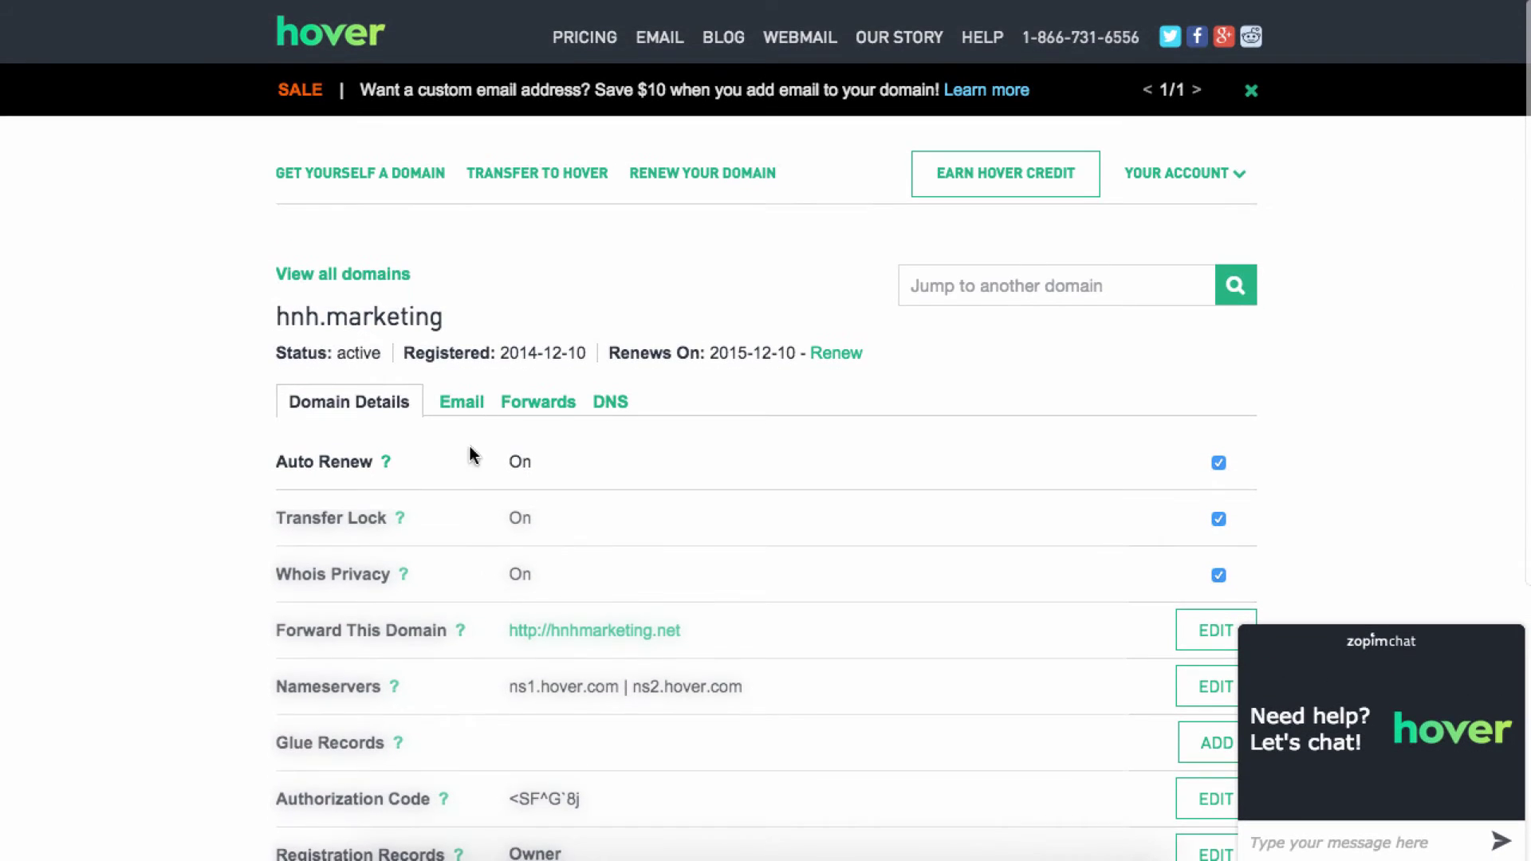
# Show hnh.marketing's DNS records, then cancel an edit of the @ A record's 64.99.80.30 address.
pyautogui.click(609, 402)
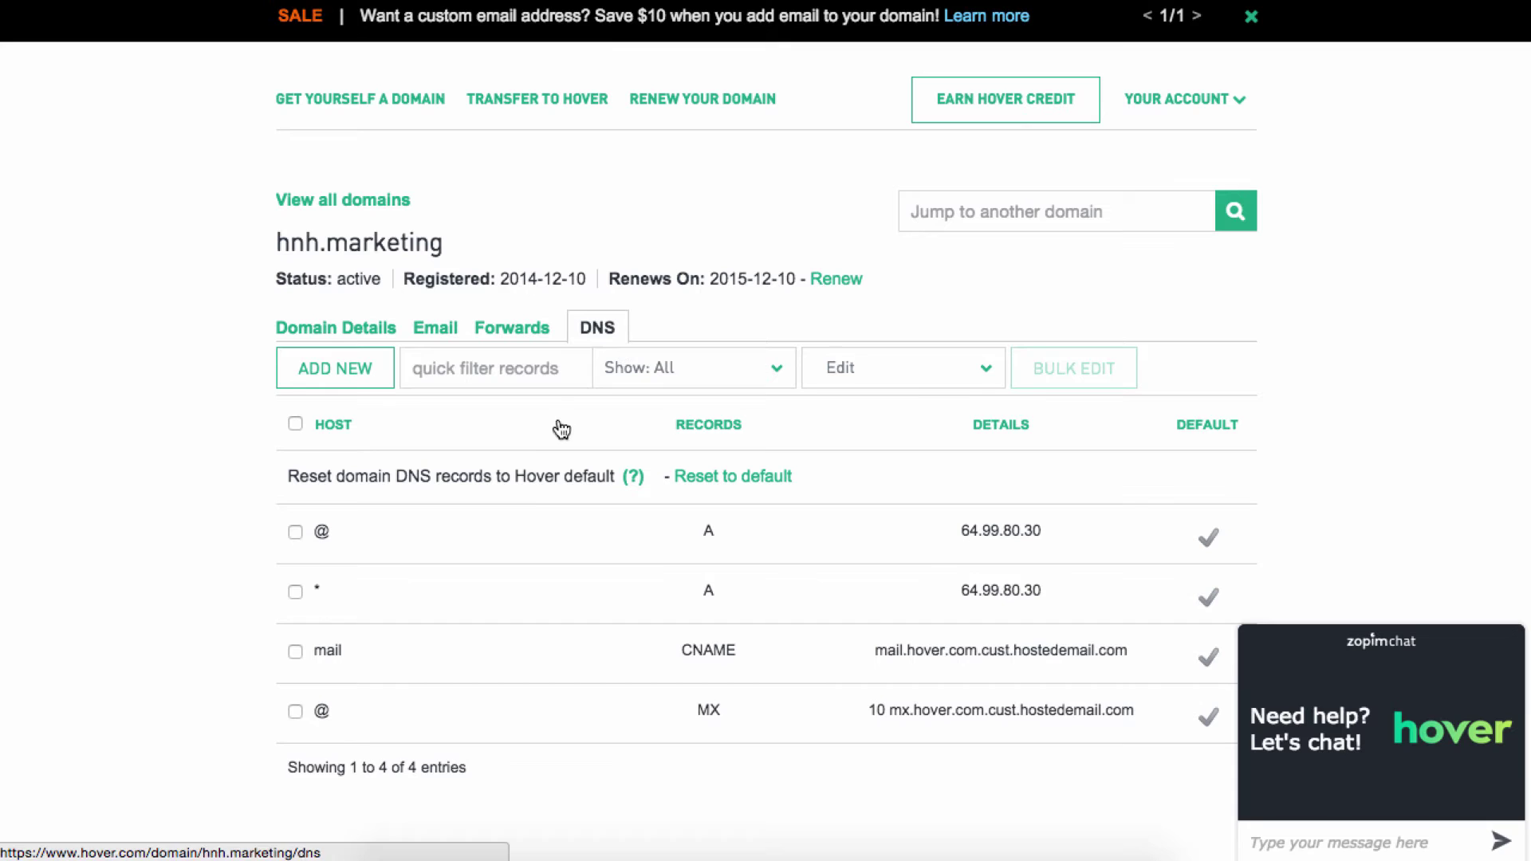
pyautogui.moveTo(523, 550)
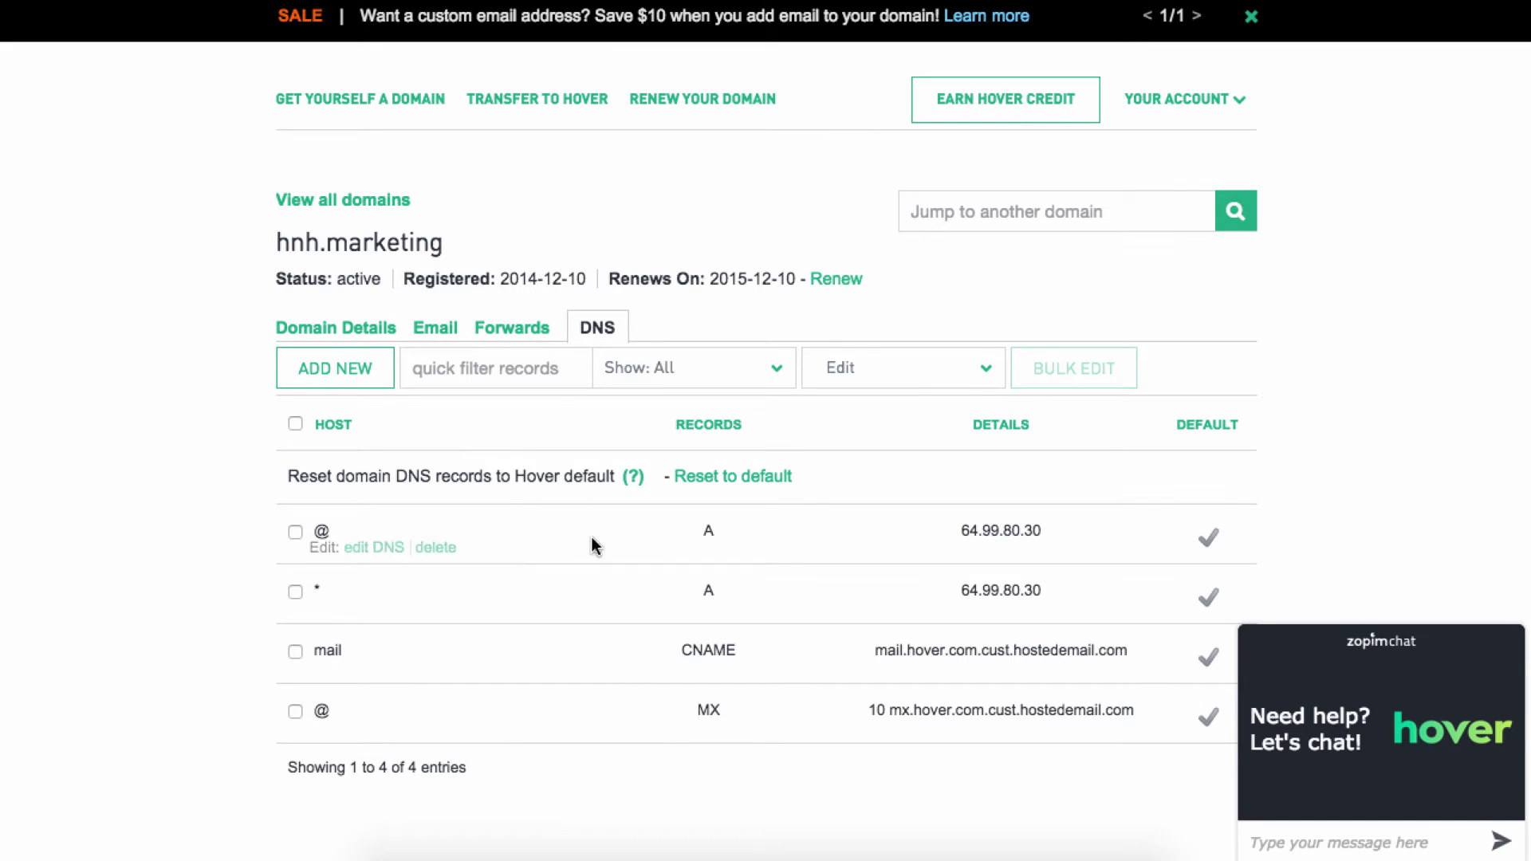
pyautogui.moveTo(601, 537)
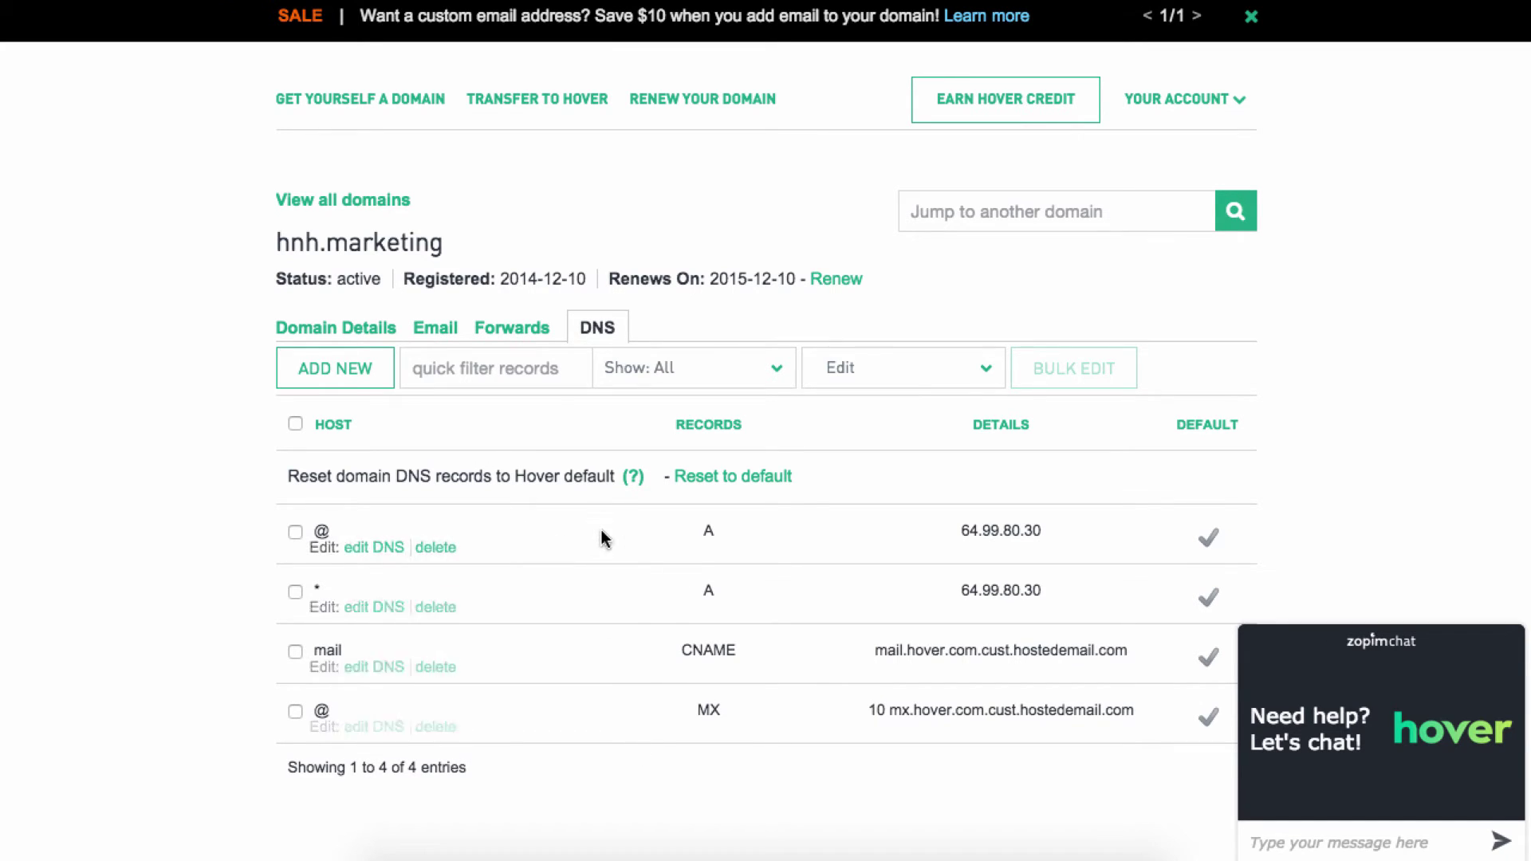
pyautogui.click(375, 549)
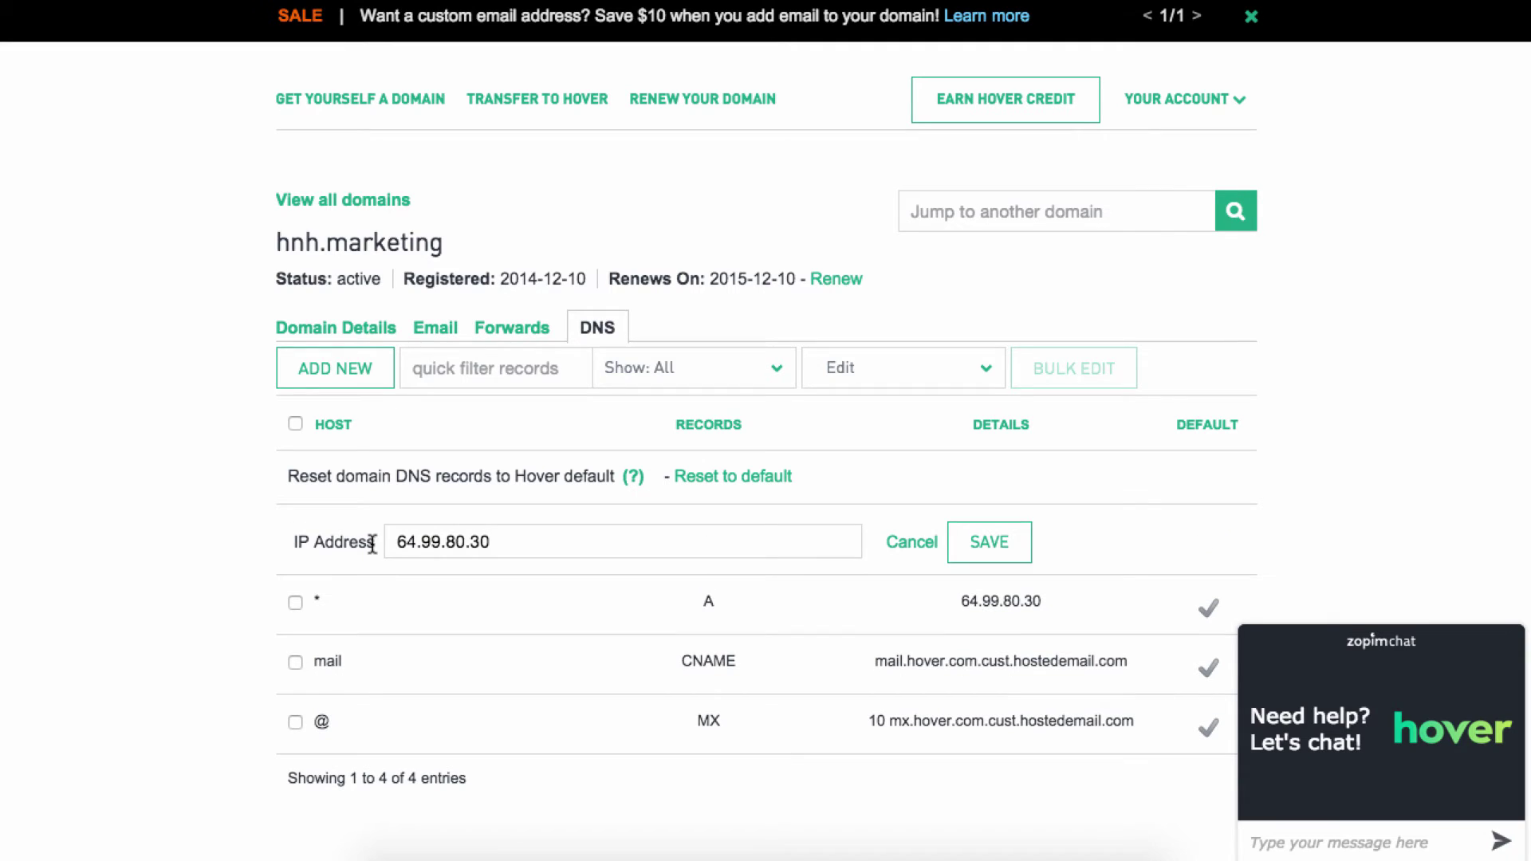
pyautogui.moveTo(526, 540); pyautogui.dragTo(378, 541)
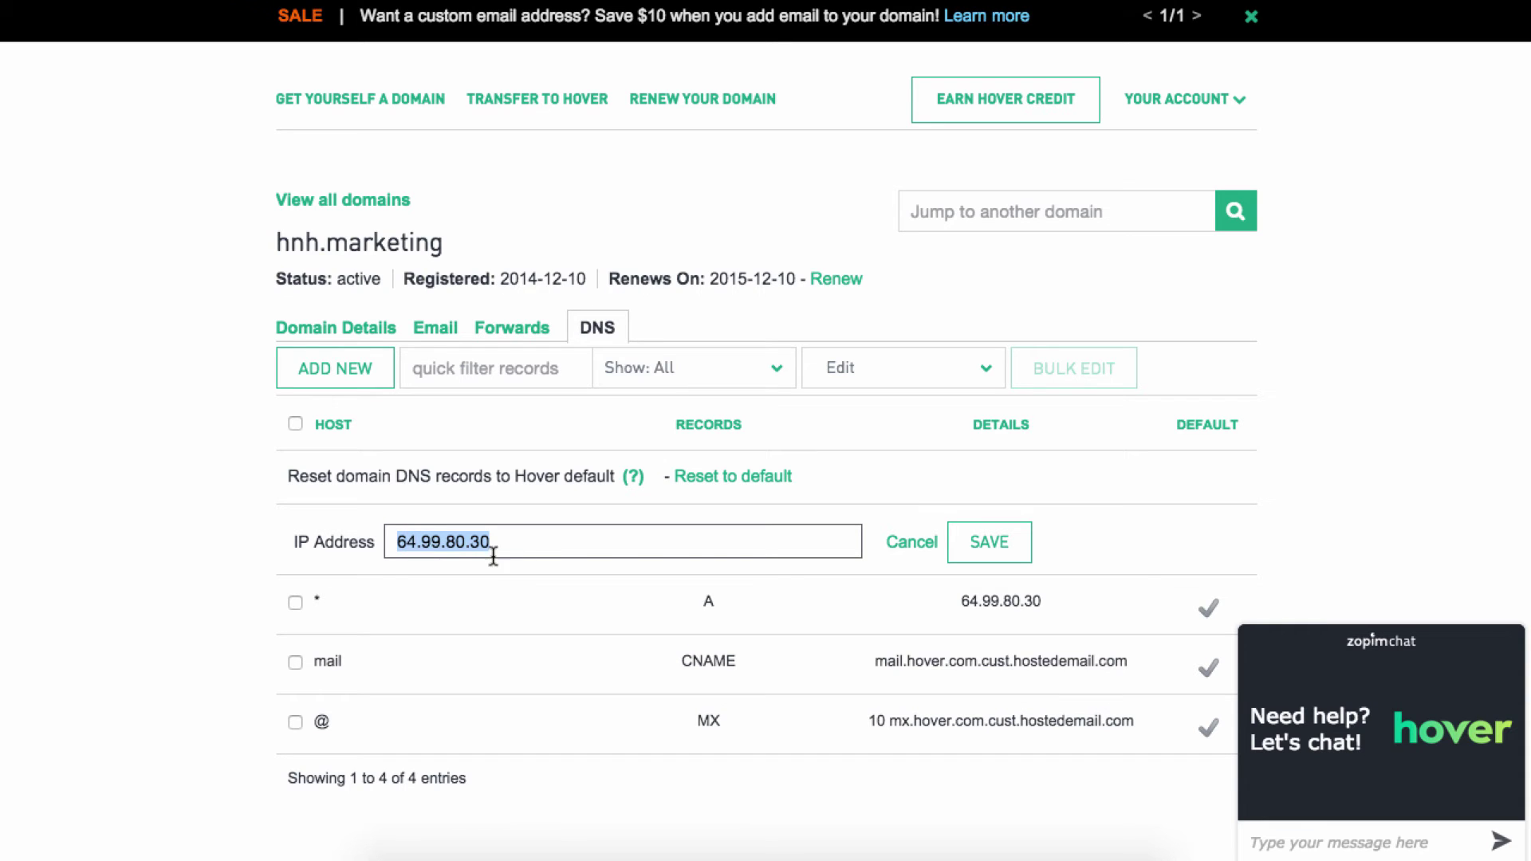
pyautogui.click(914, 545)
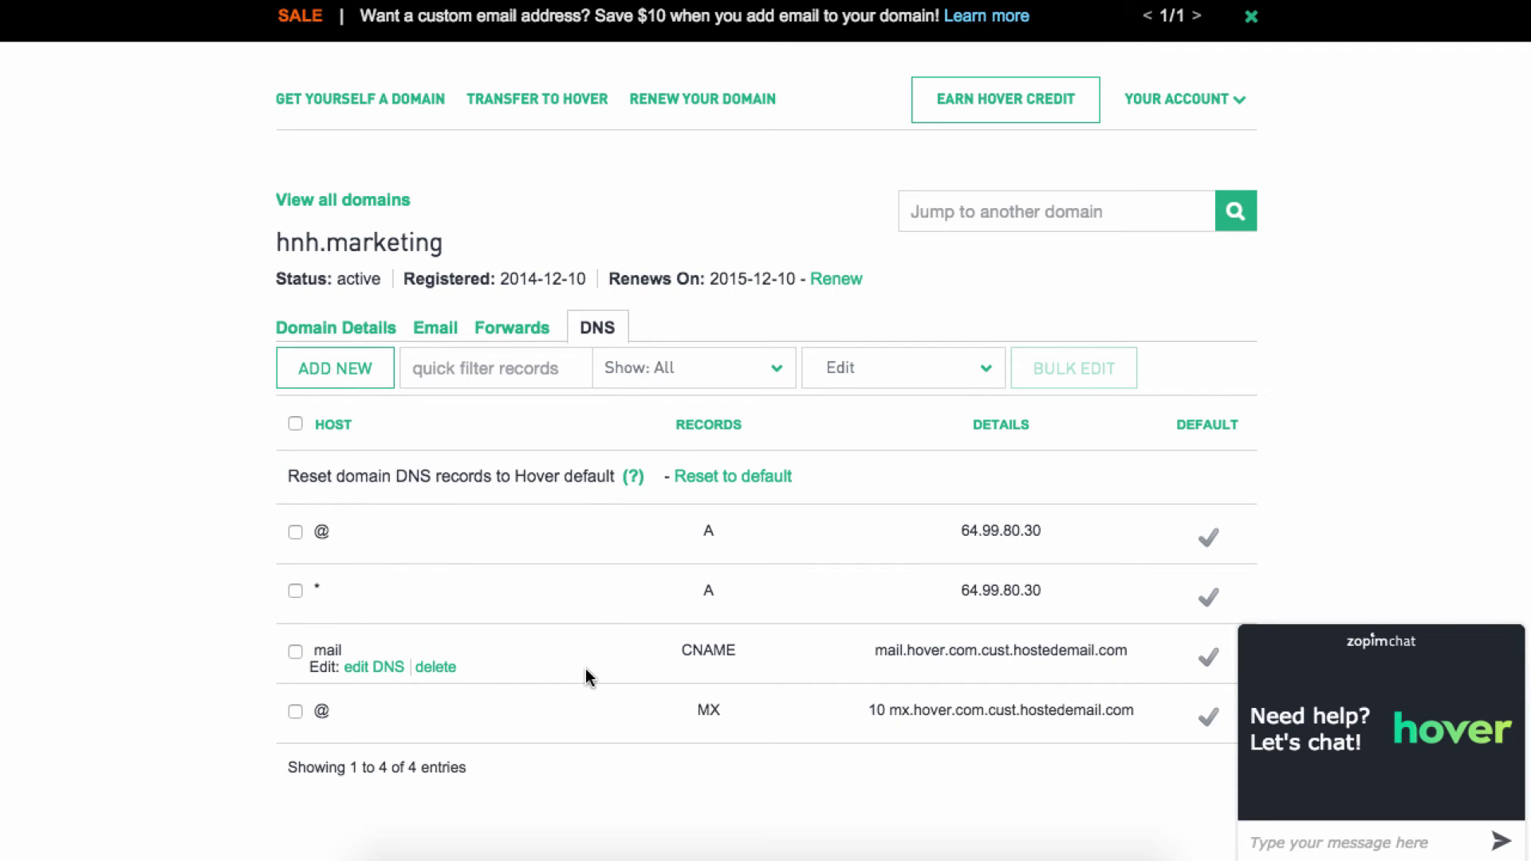
# Filter the DNS records to MX, then CNAME, then A, and reset to All.
pyautogui.click(692, 389)
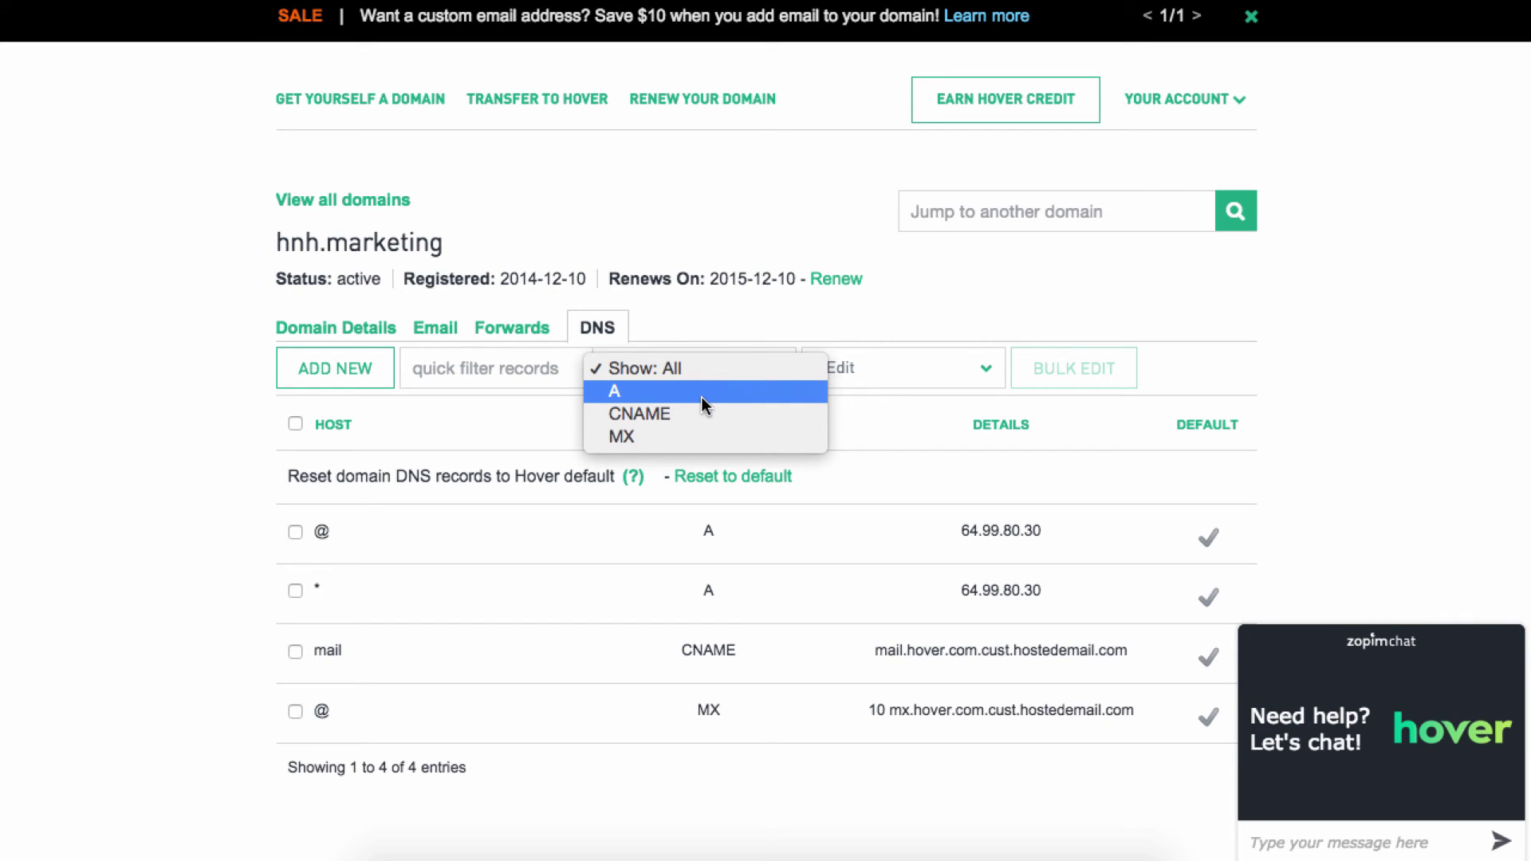
pyautogui.click(700, 438)
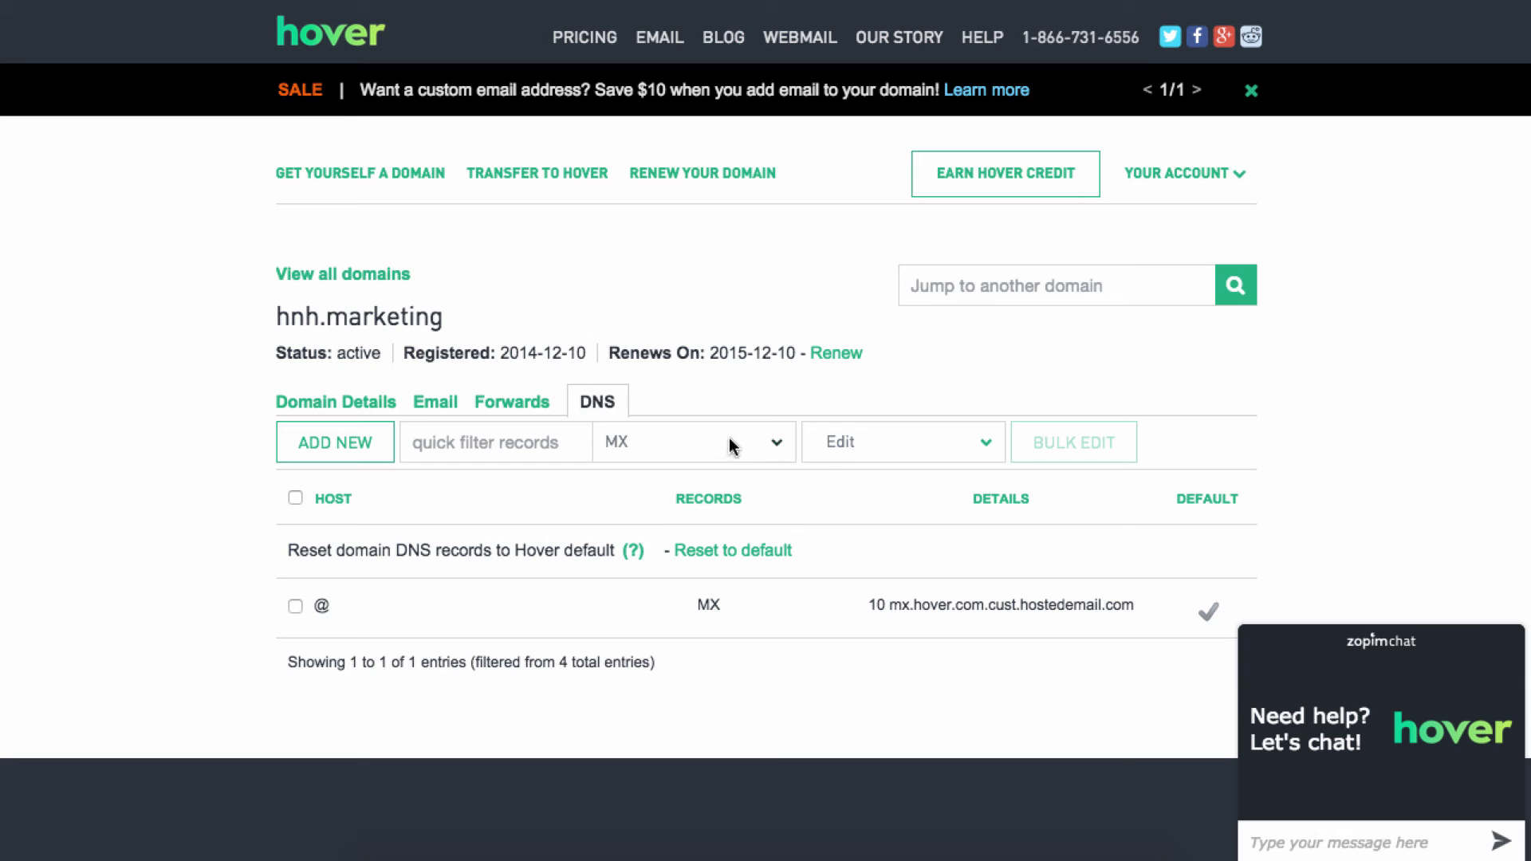
pyautogui.click(734, 447)
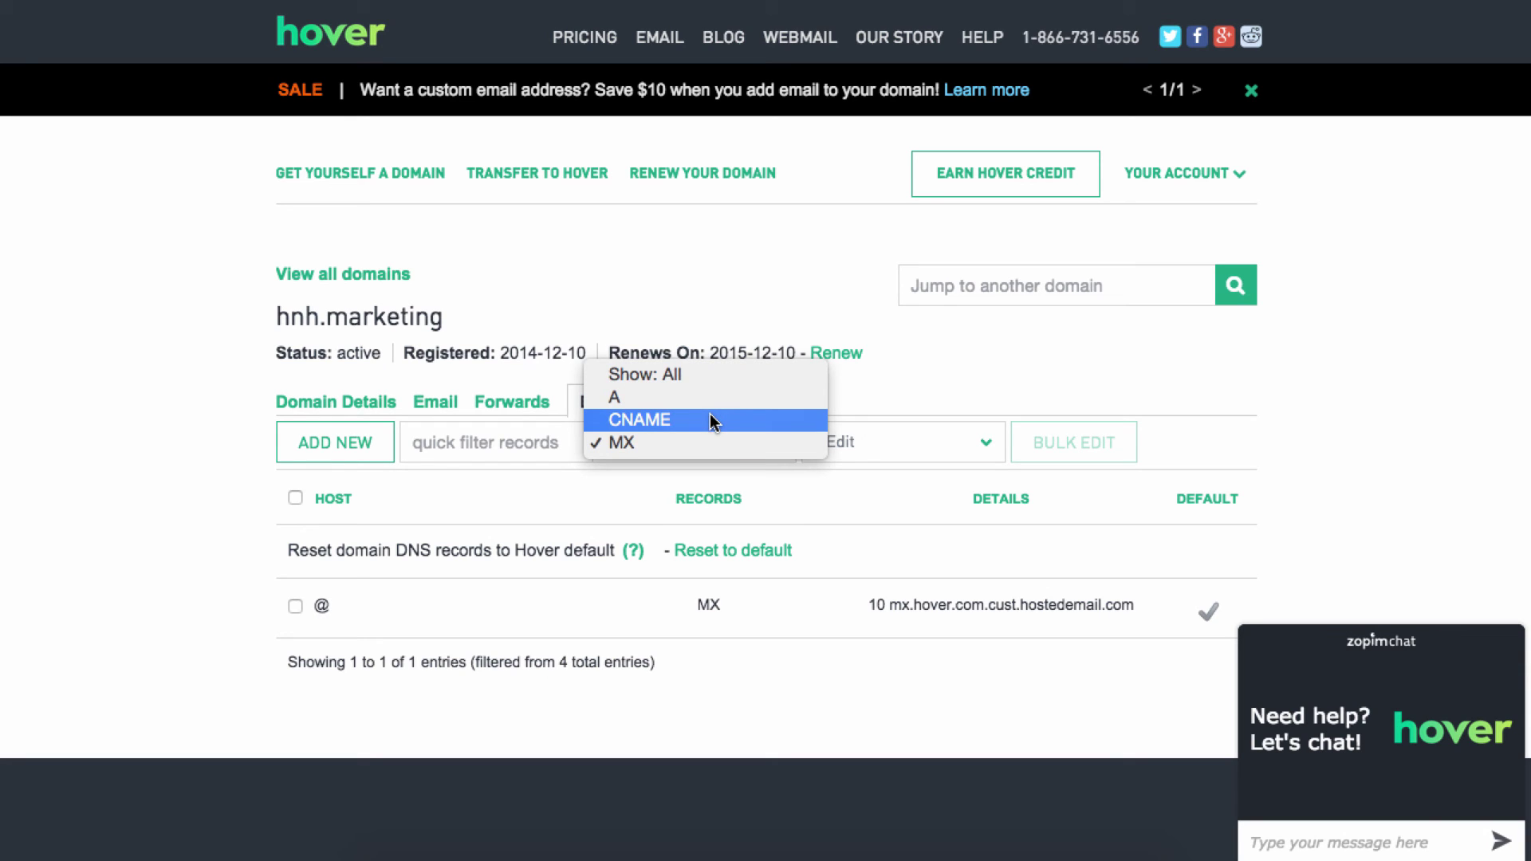
pyautogui.click(712, 421)
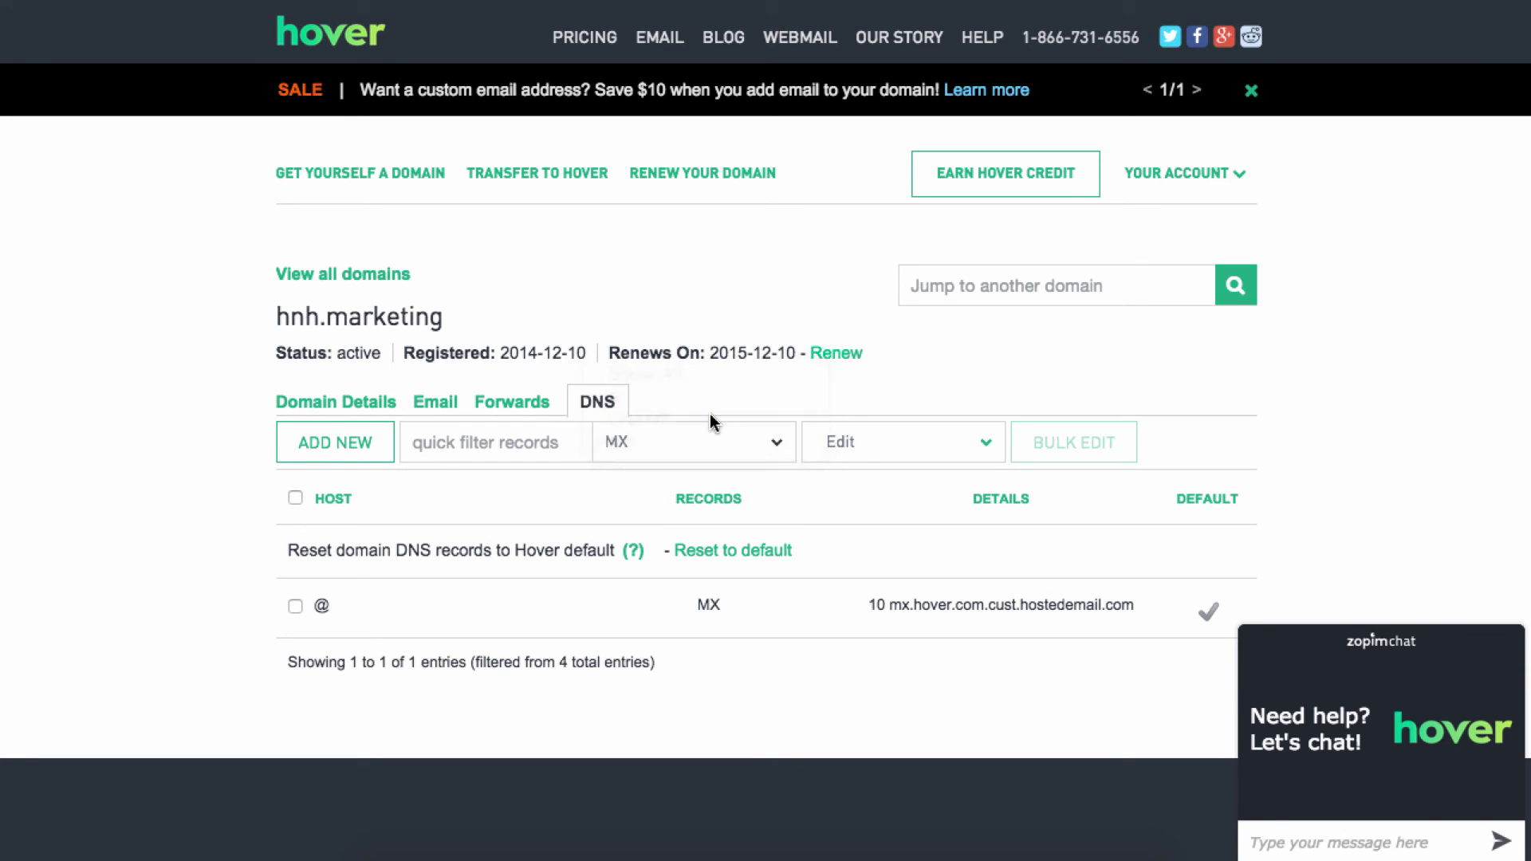
pyautogui.click(707, 442)
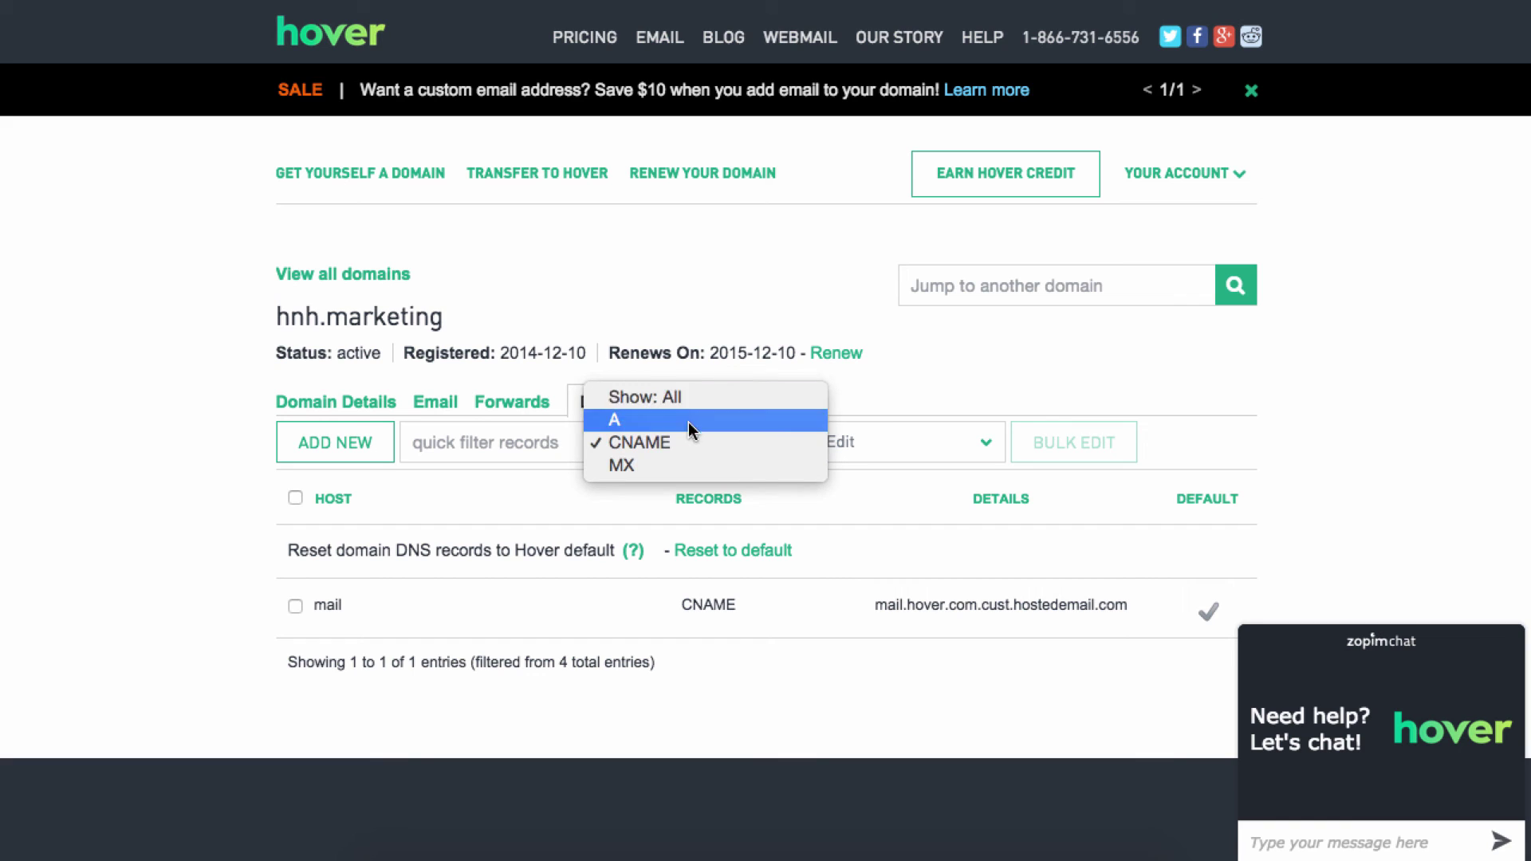
pyautogui.click(687, 421)
pyautogui.click(732, 455)
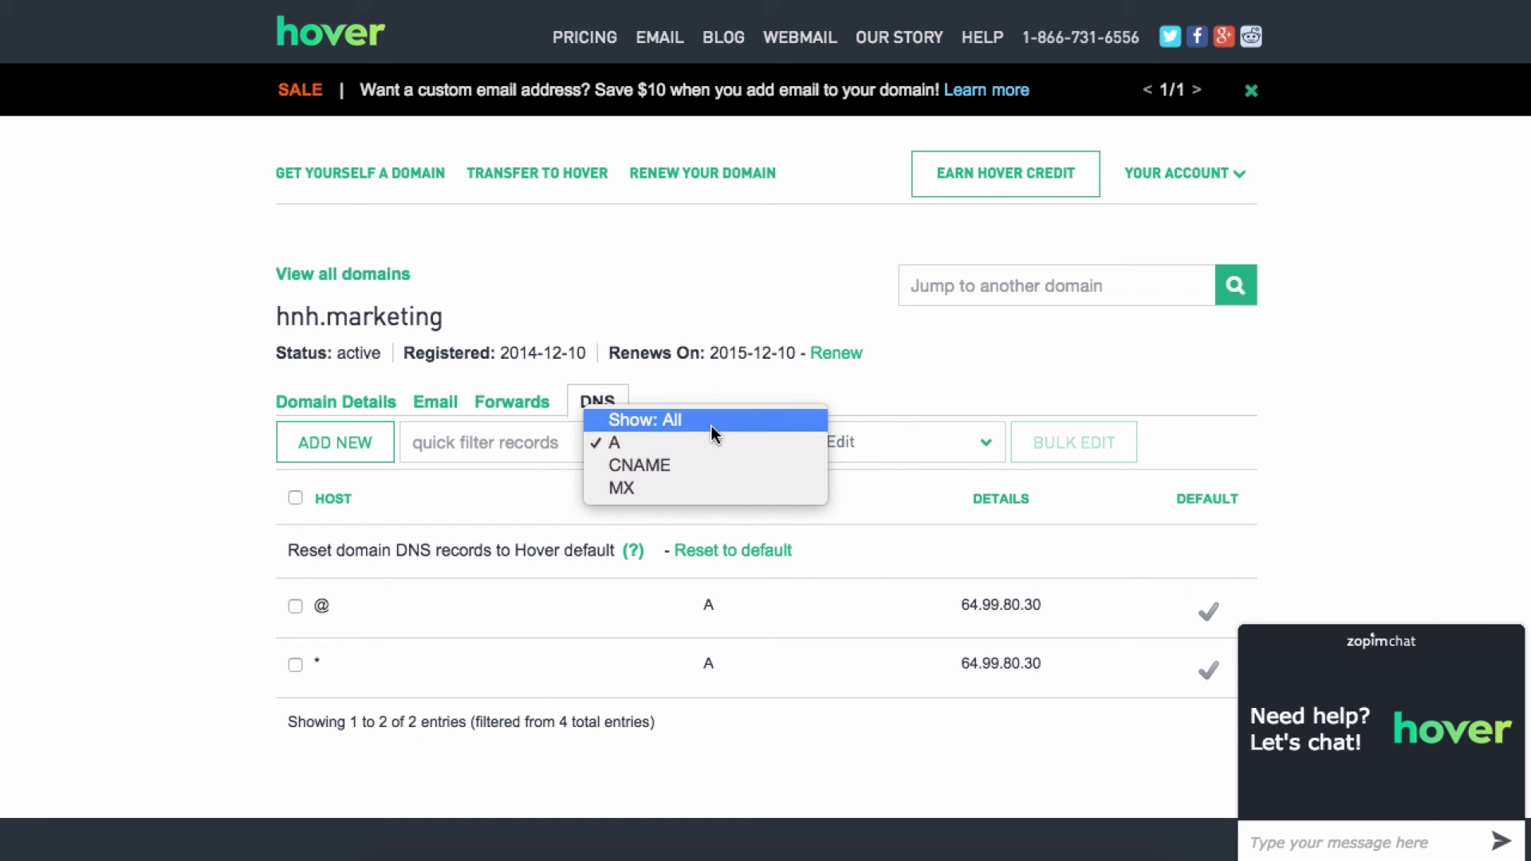
pyautogui.click(714, 421)
# Reload the page to return to hnh.marketing's Domain Details.
pyautogui.moveTo(474, 603)
pyautogui.scroll(-2, 199, 670)
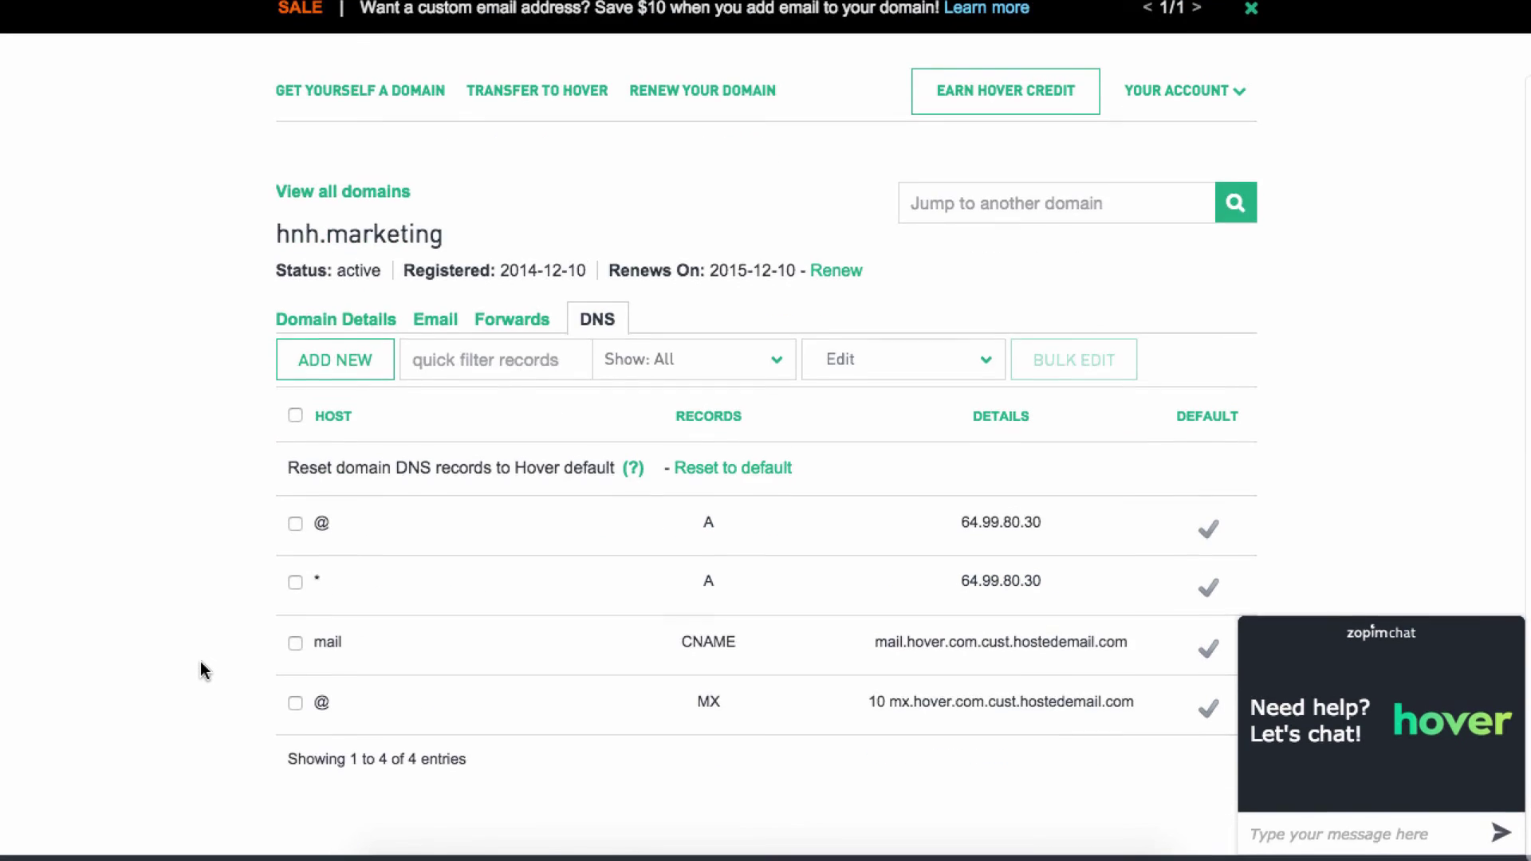
pyautogui.press('super+r')
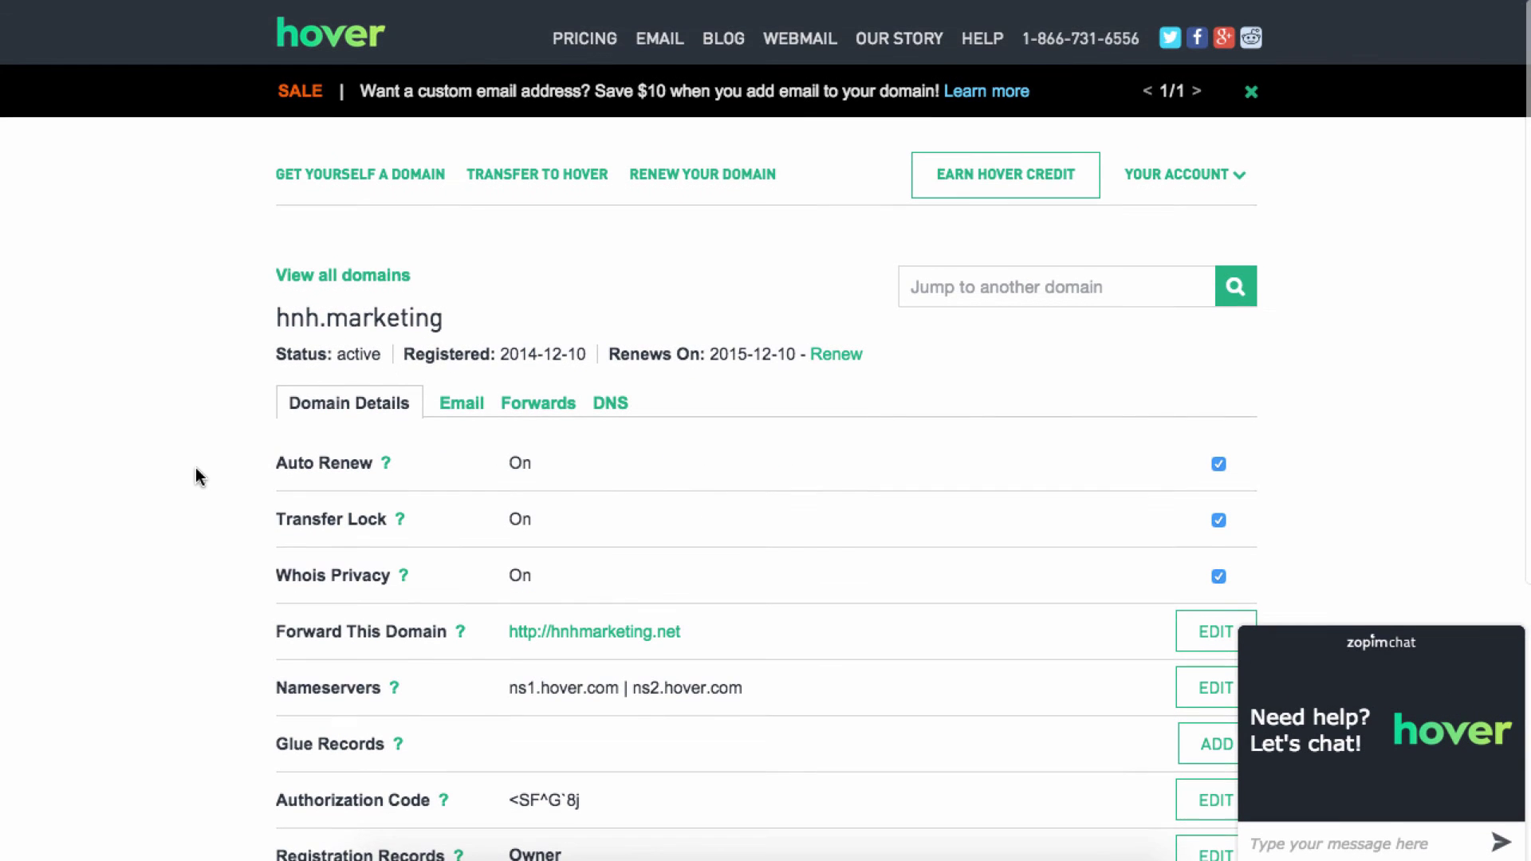